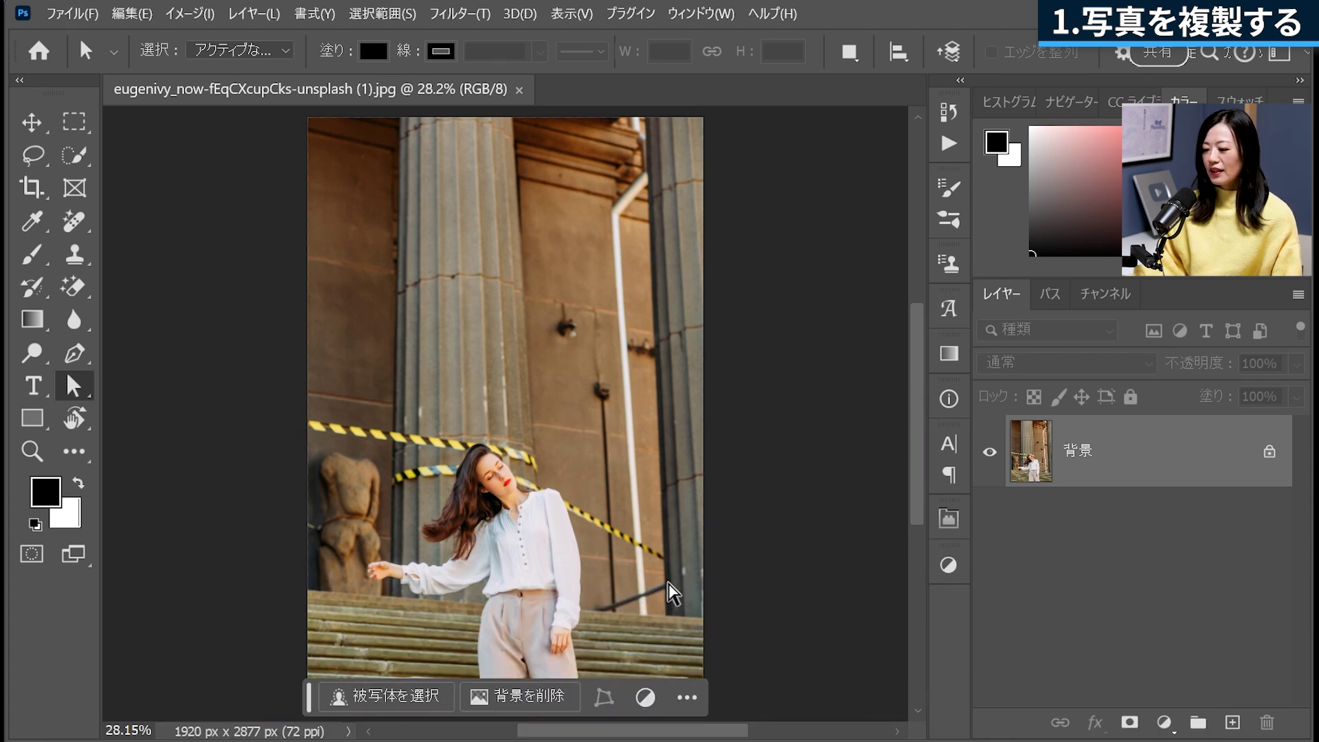
# Zoom the photo to 50%, pan to the woman and caution tape, and duplicate the Background layer
pyautogui.hotkey('ctrl', '+')
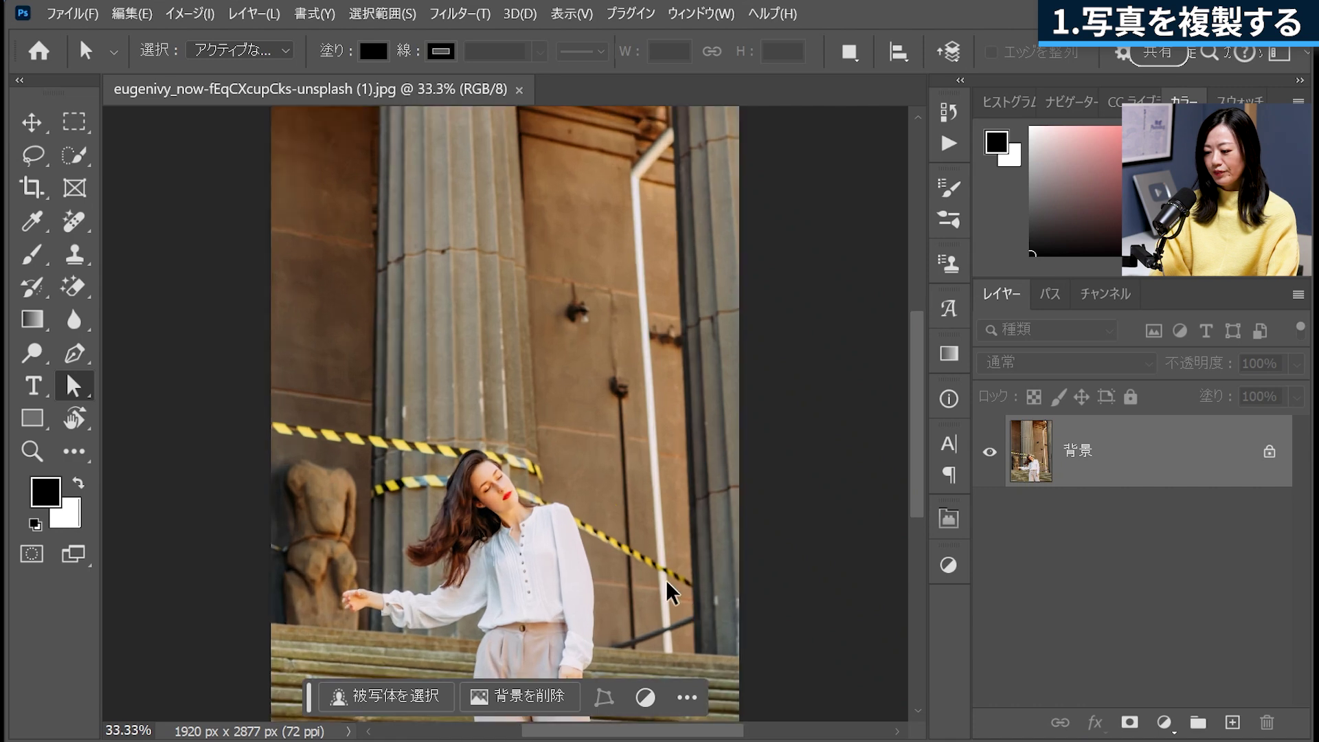
pyautogui.hotkey('ctrl', '+')
pyautogui.moveTo(674, 568); pyautogui.dragTo(689, 391)
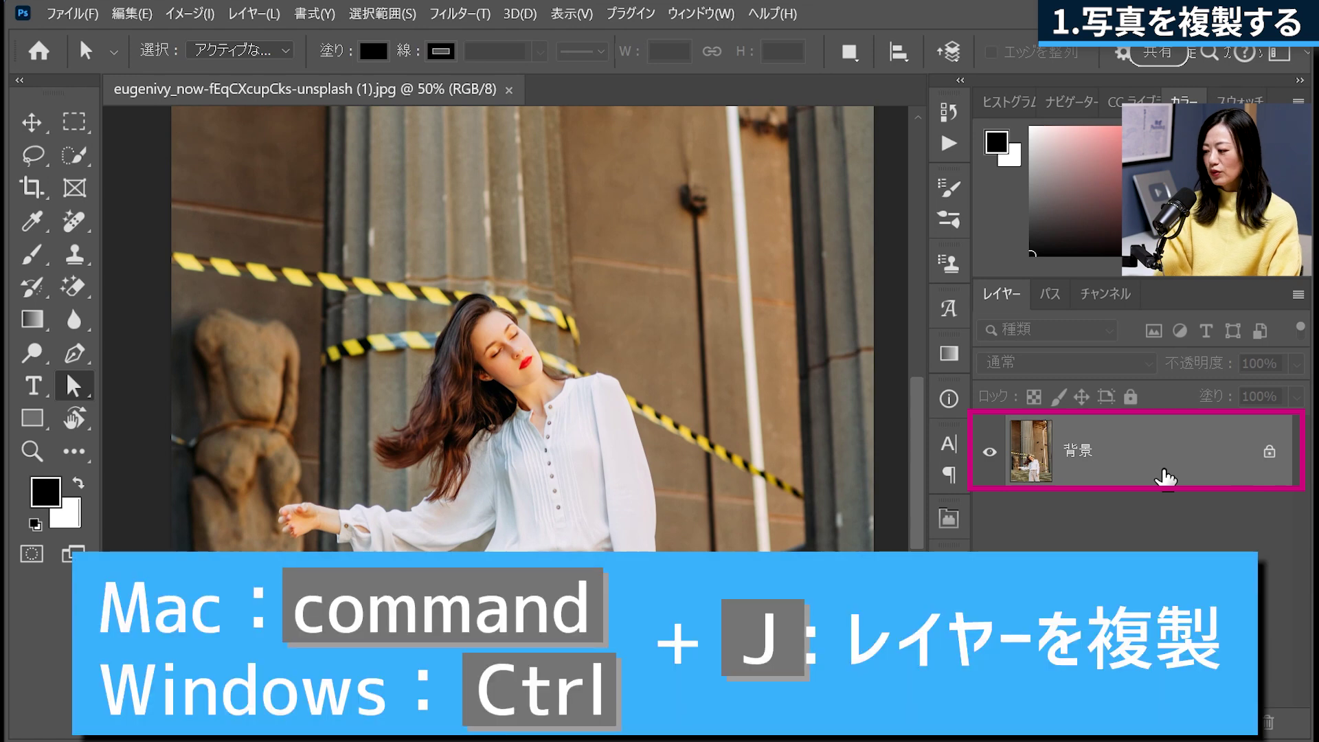
pyautogui.hotkey('ctrl', 'j')
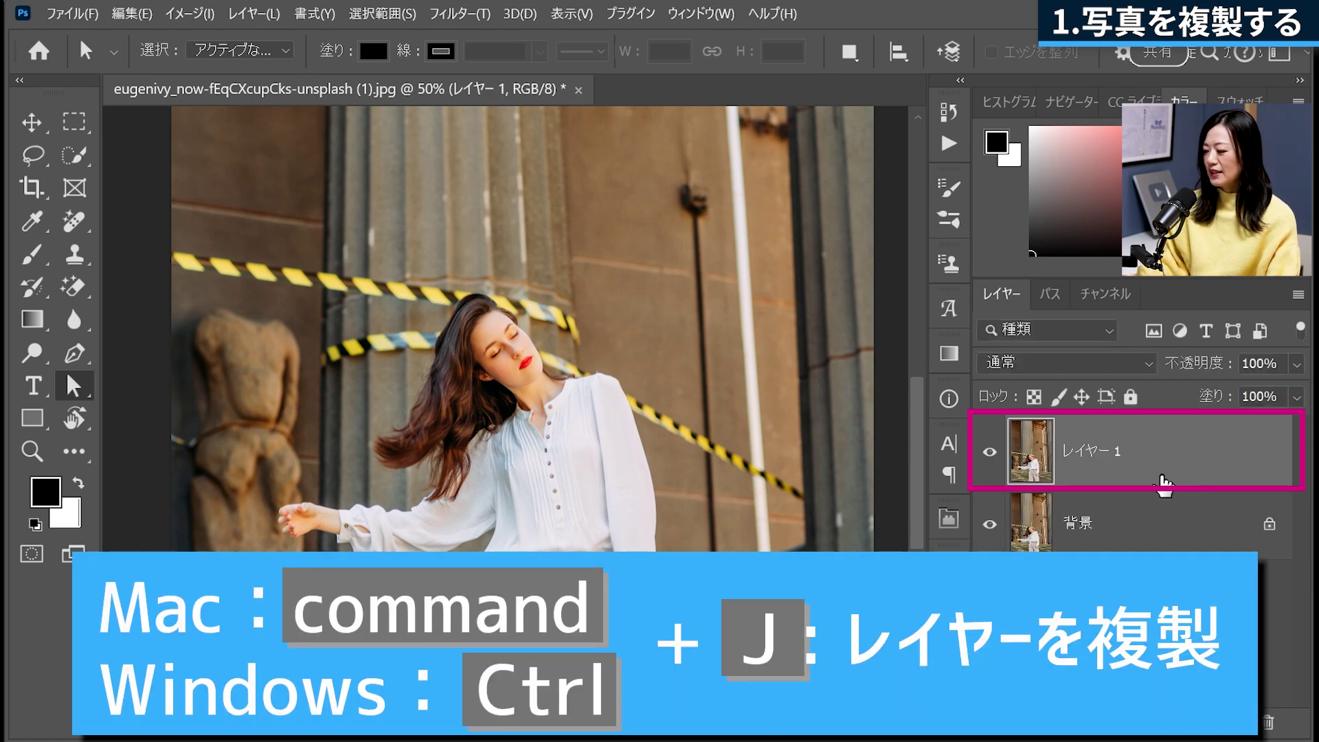
# Rename the duplicated 'レイヤー 1' layer to '切り抜き'
pyautogui.click(1144, 529)
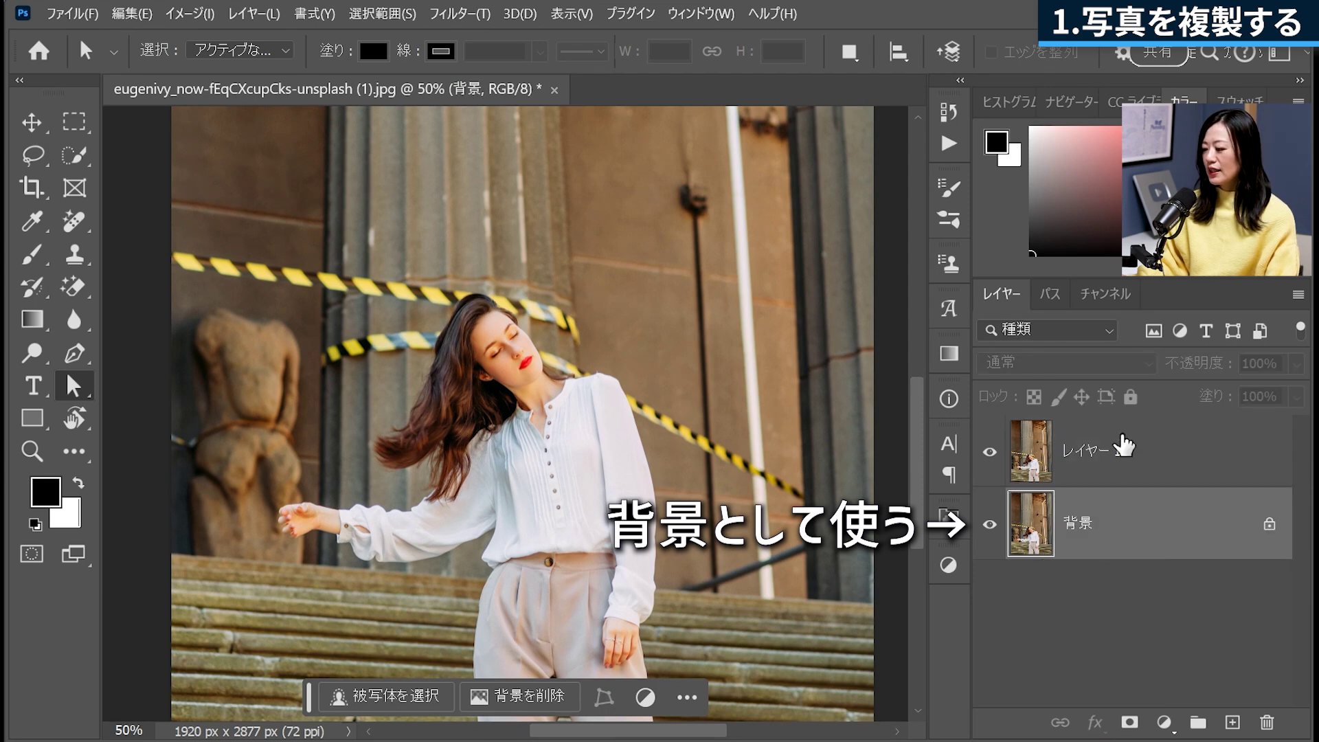
pyautogui.click(1122, 448)
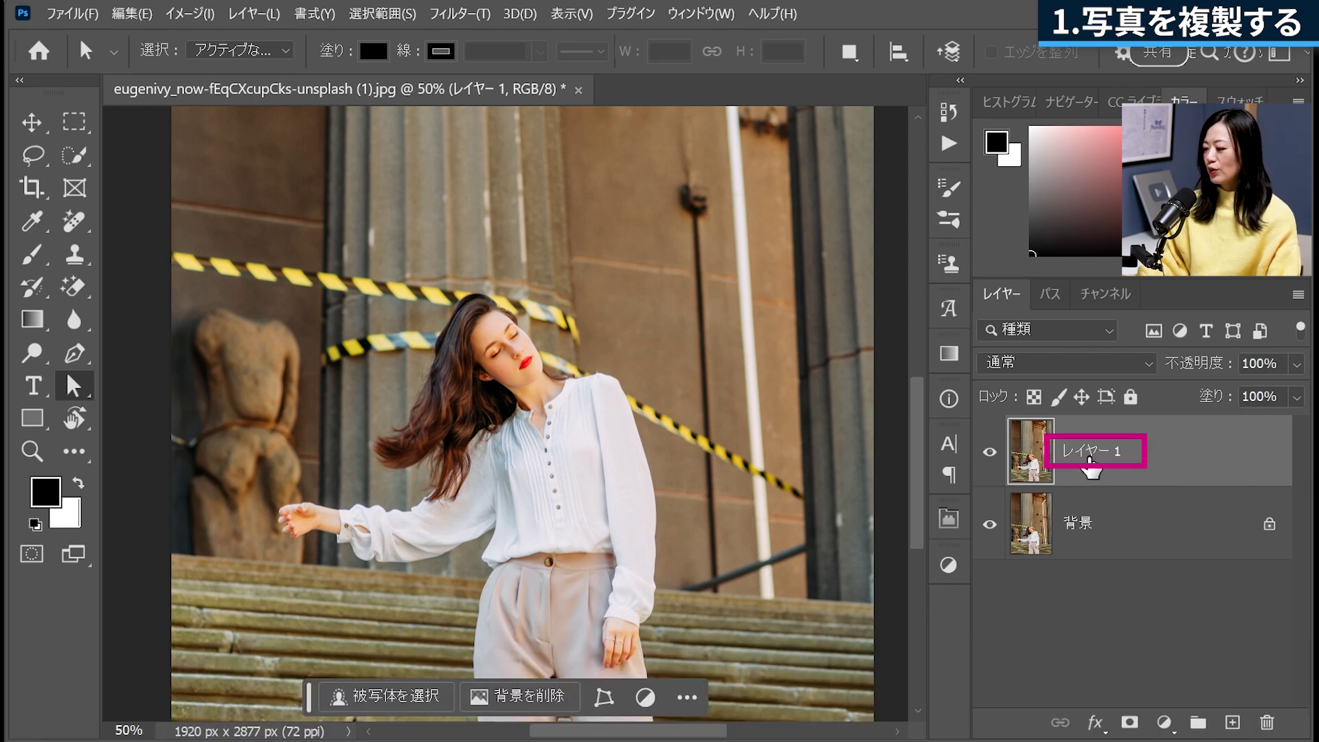
pyautogui.doubleClick(1109, 452)
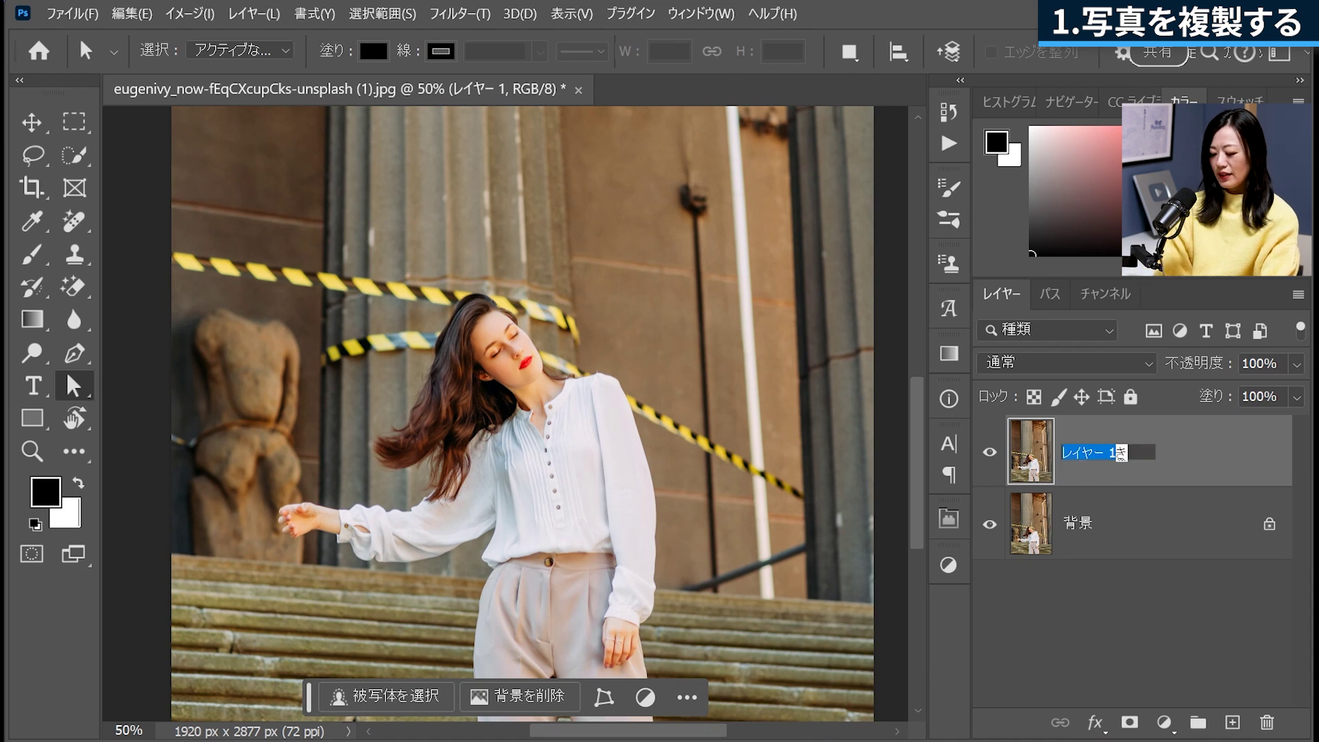
pyautogui.write('i')
pyautogui.press('space')
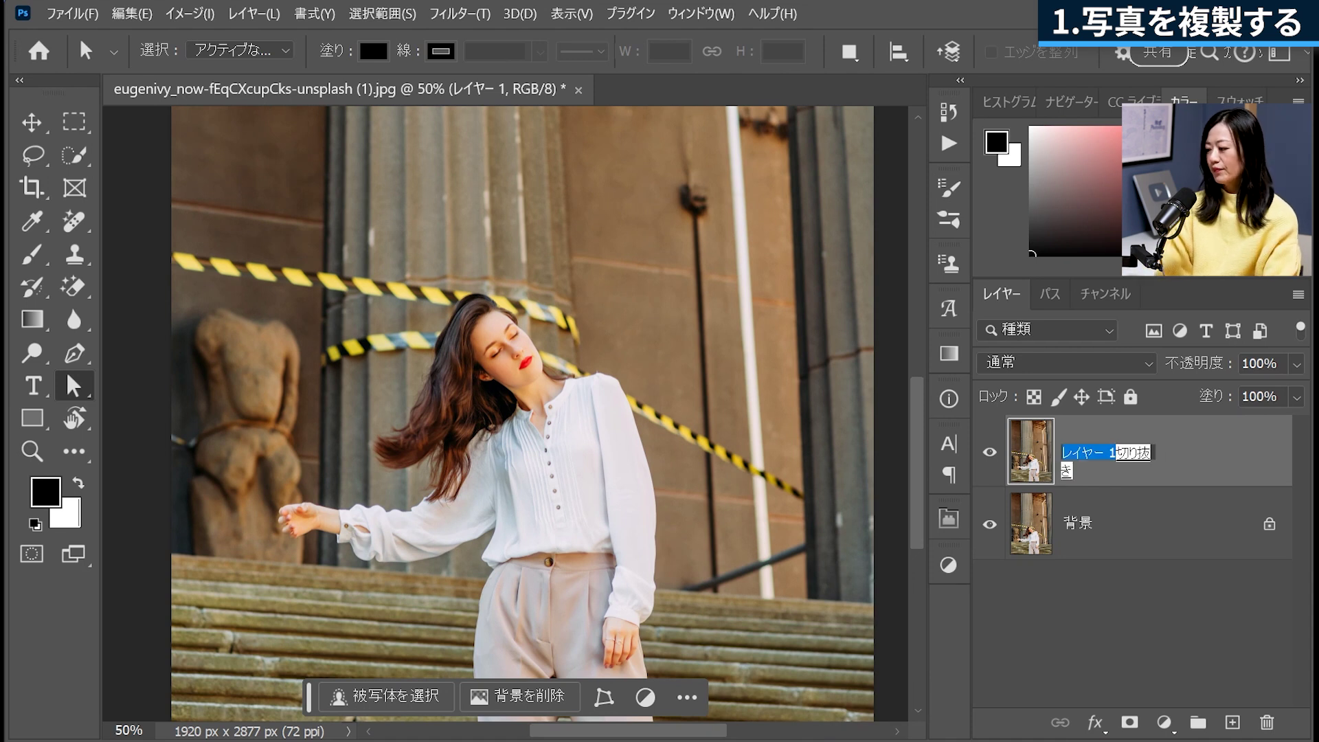
pyautogui.press('Return')
pyautogui.press('Return')
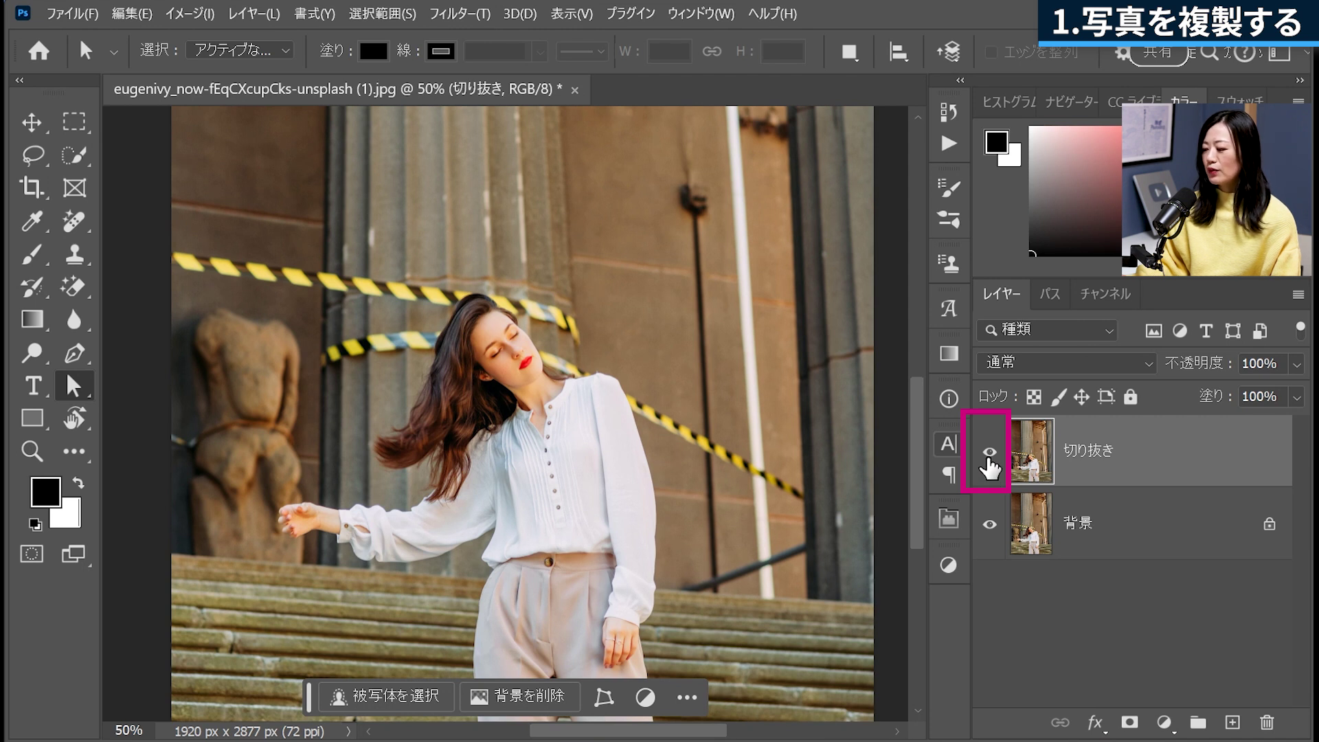
# Hide the 切り抜き layer and pick the Remove tool from the Spot Healing group
pyautogui.click(989, 455)
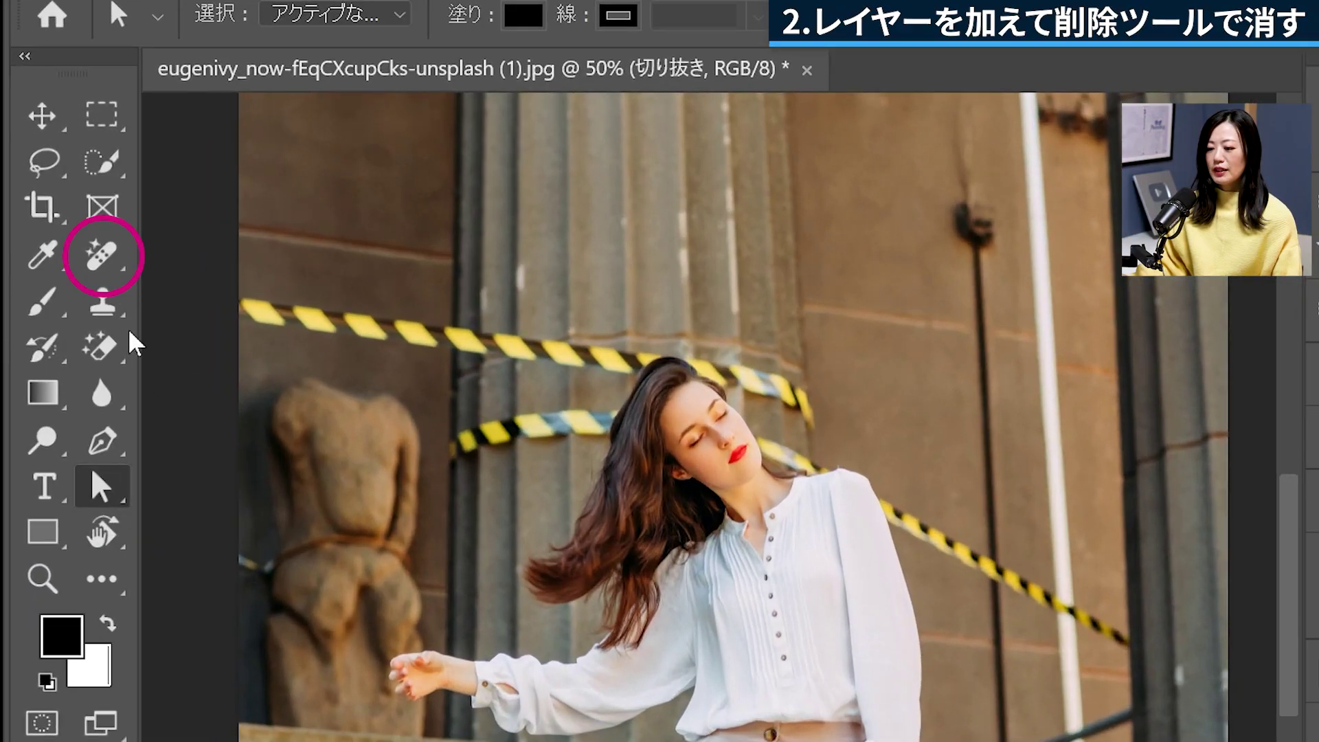
pyautogui.click(115, 270)
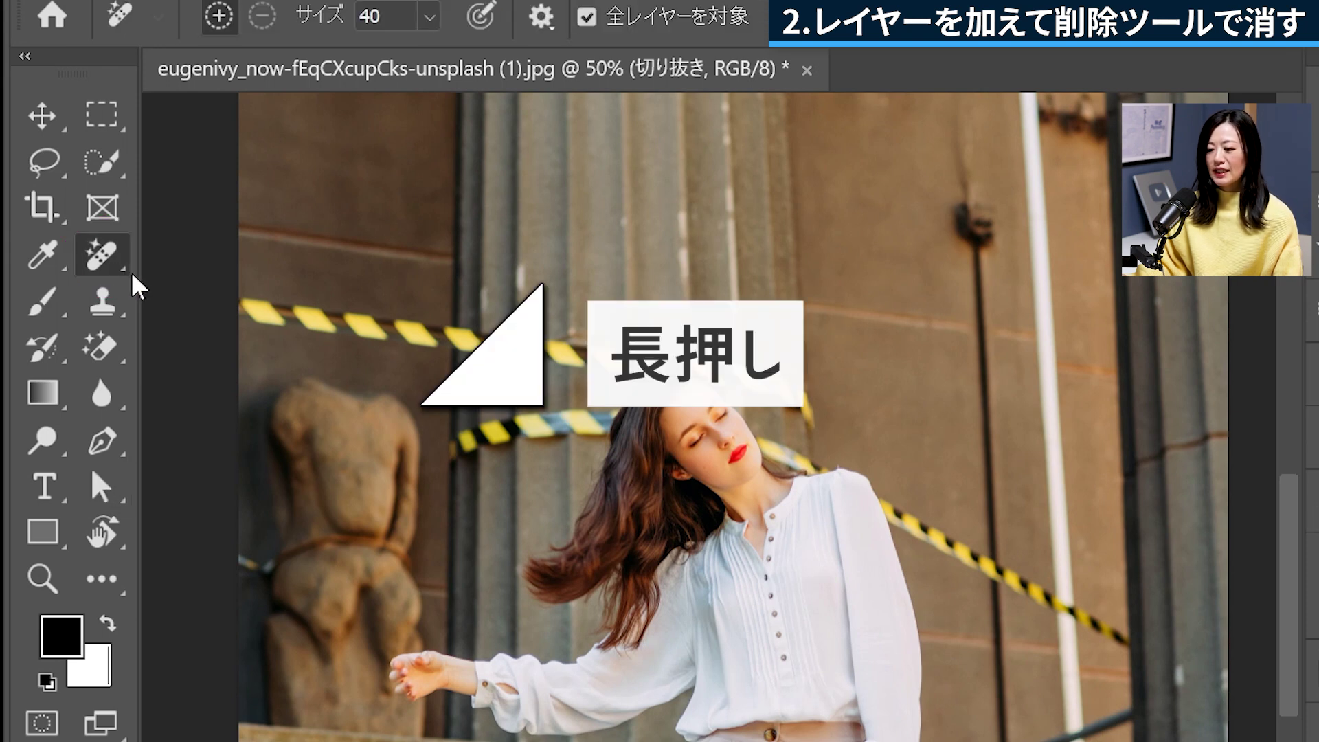
pyautogui.click(117, 263)
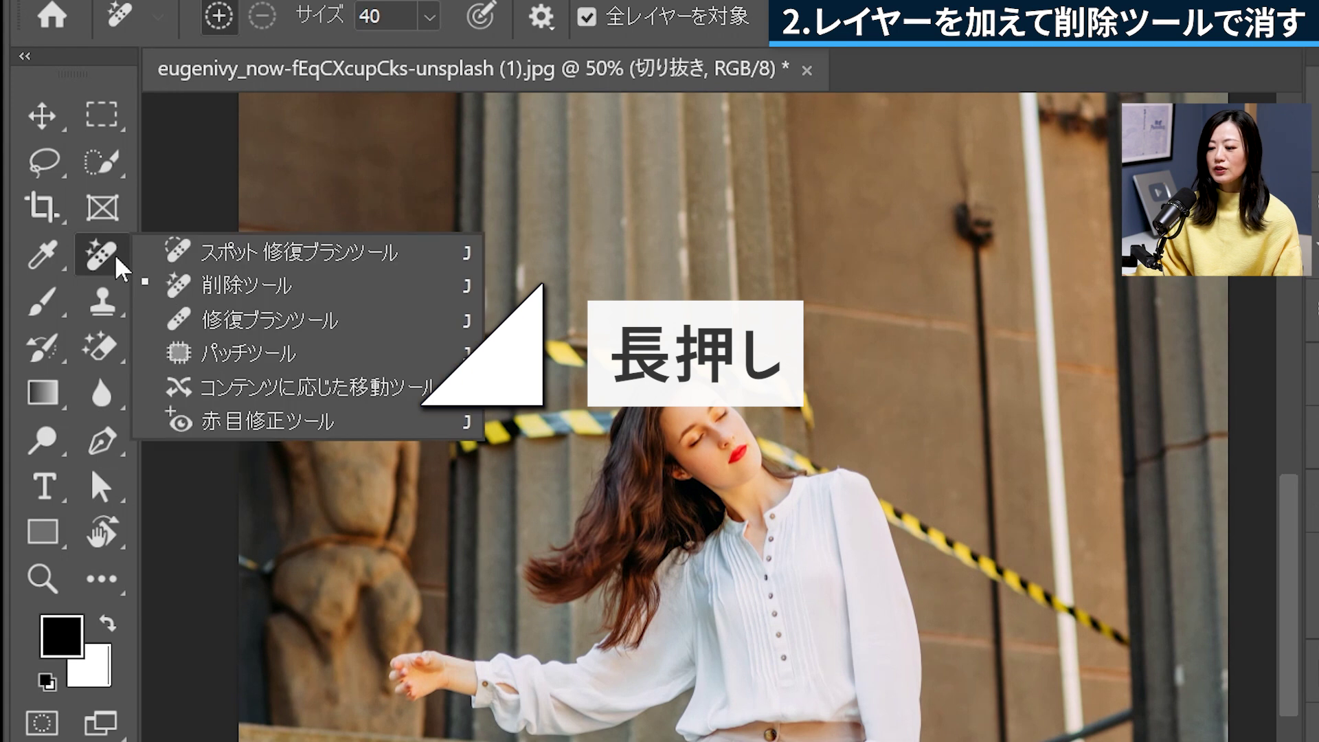
pyautogui.click(115, 588)
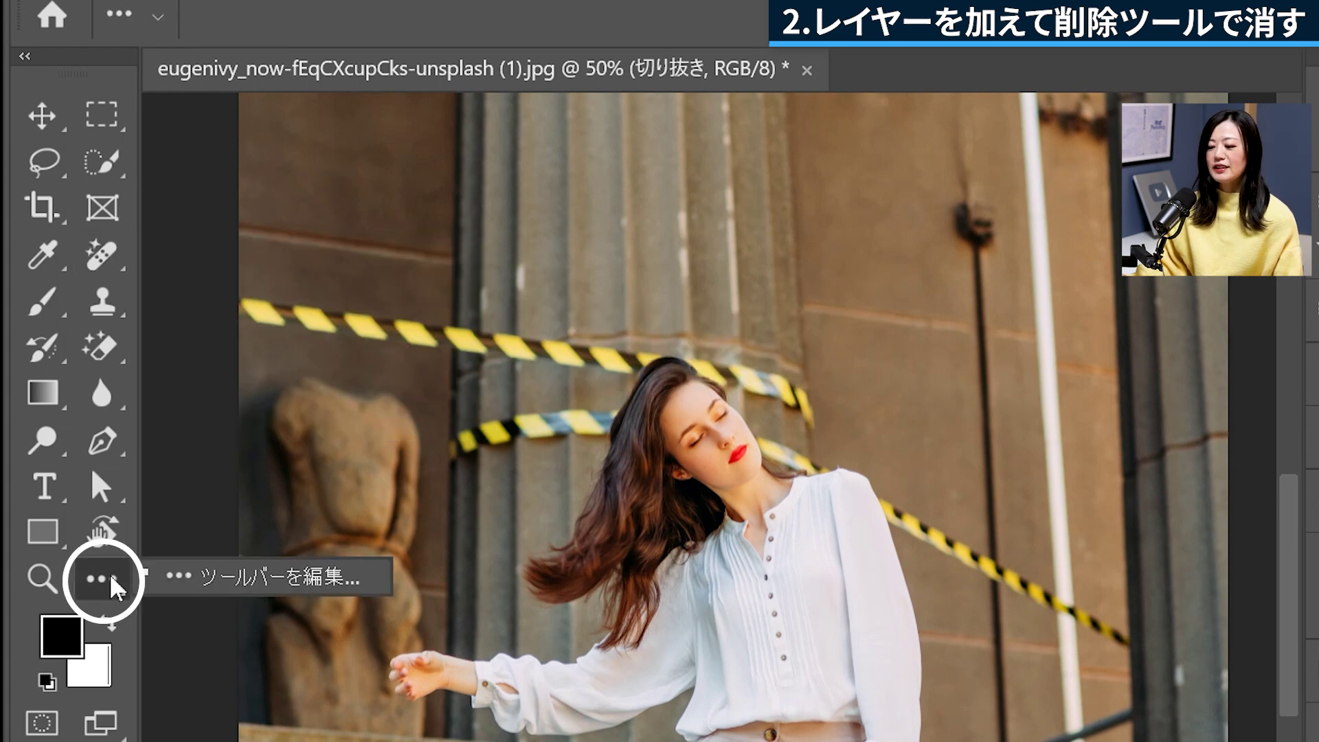
pyautogui.click(114, 268)
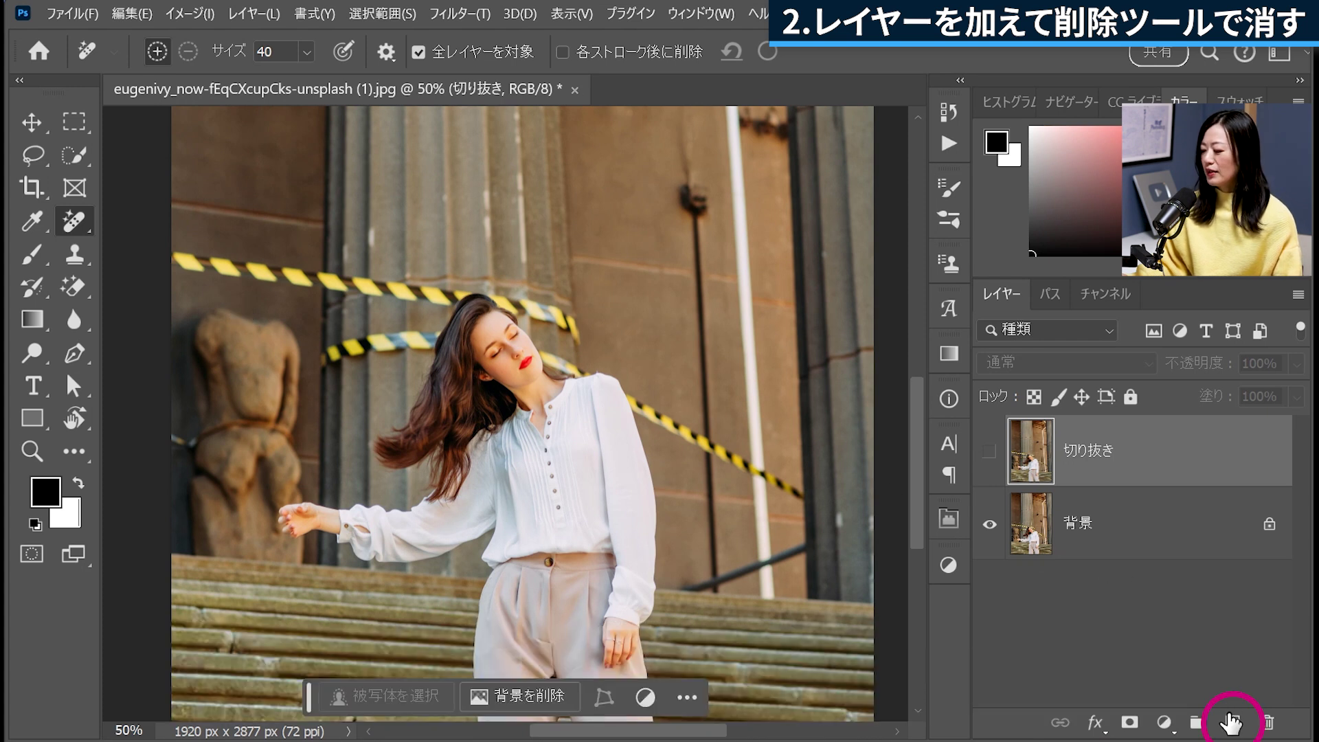
# Add an empty new layer above 切り抜き and keep it selected
pyautogui.click(1233, 725)
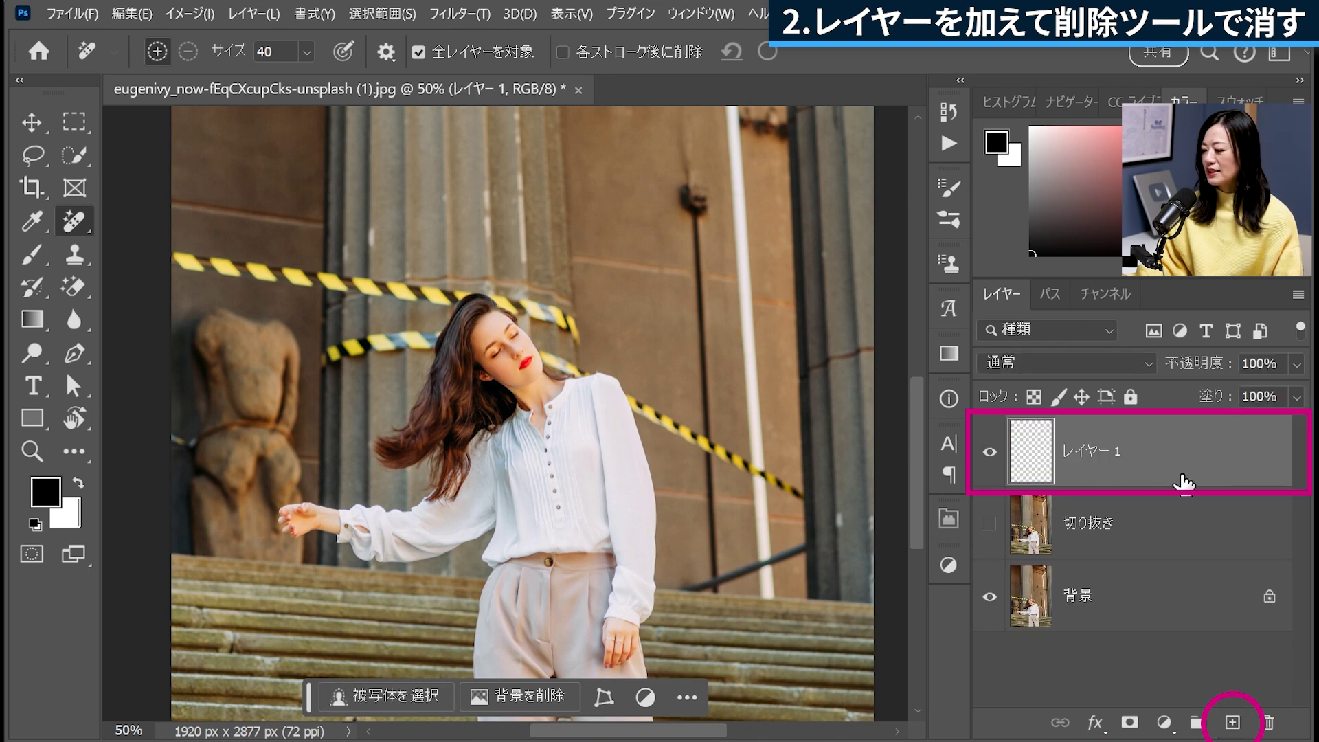
pyautogui.click(1141, 595)
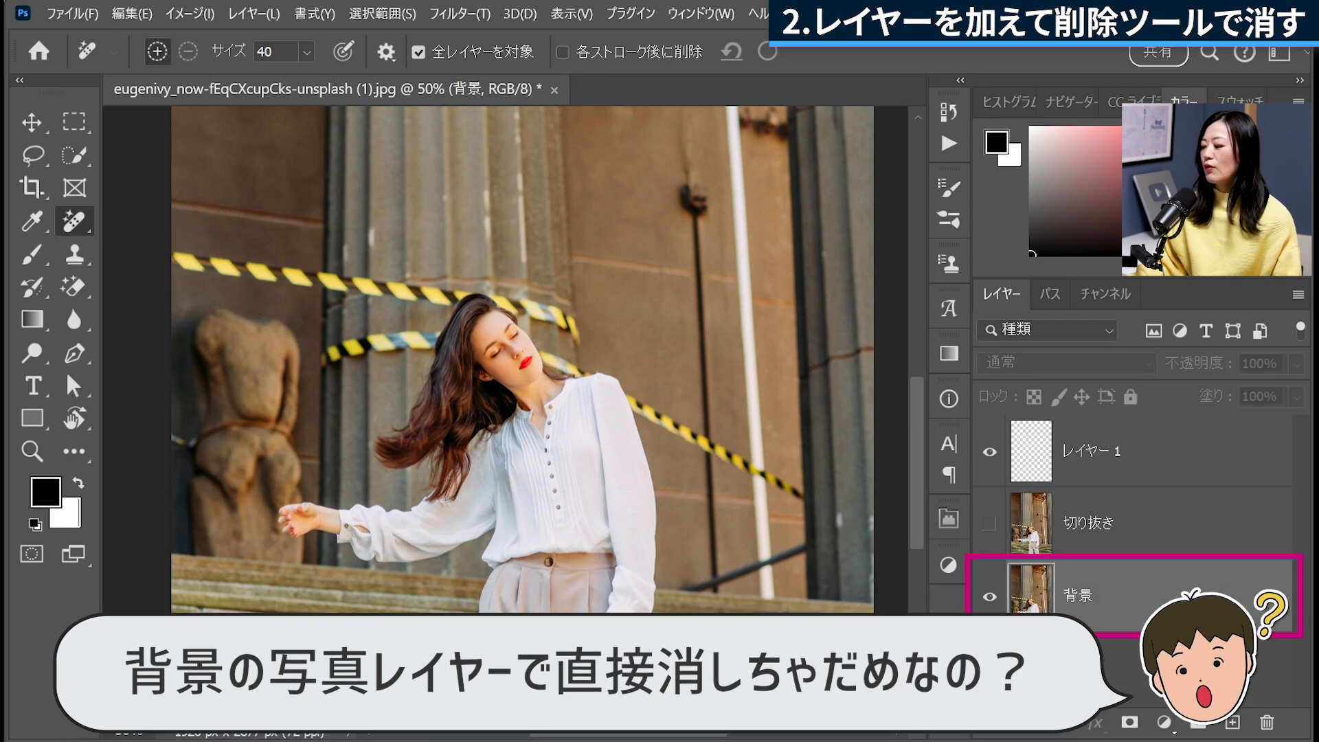
pyautogui.click(1107, 472)
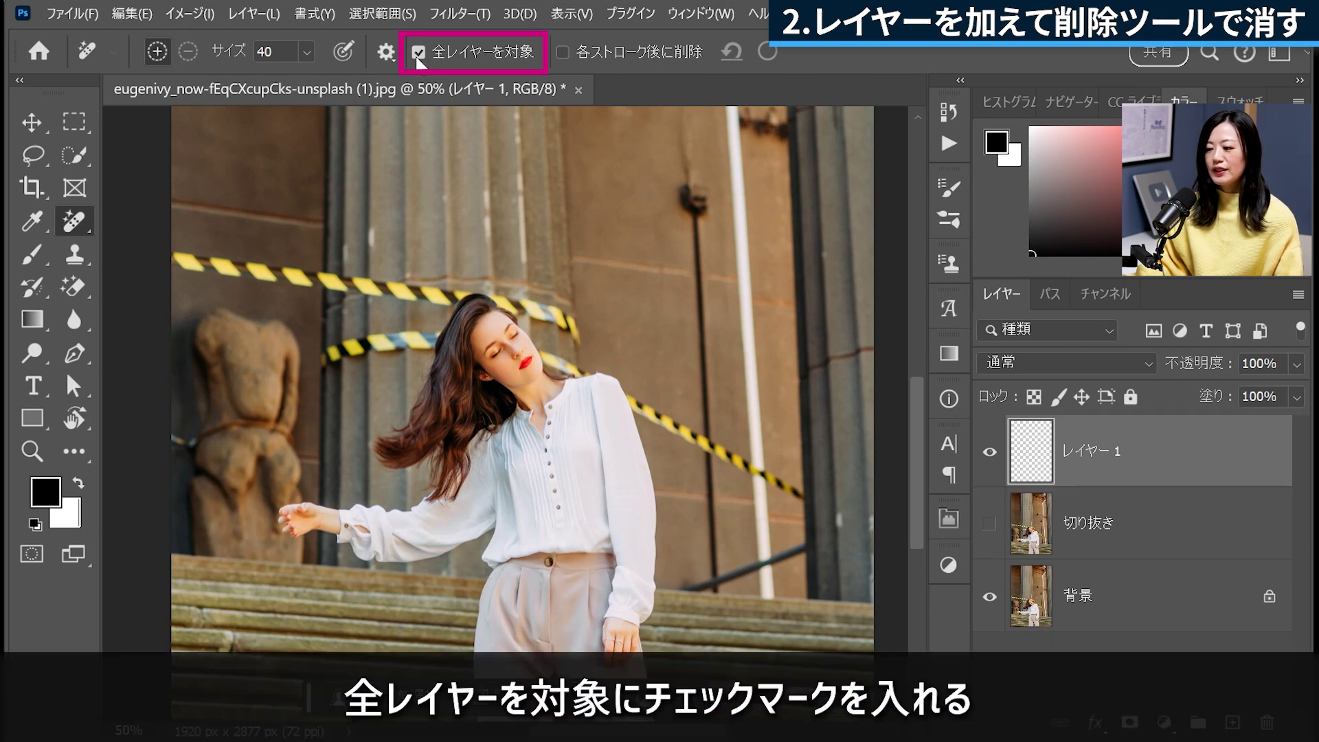
# Adjust the Remove tool's layer-sampling option, dismiss the warning, and enlarge the brush to 80
pyautogui.click(418, 52)
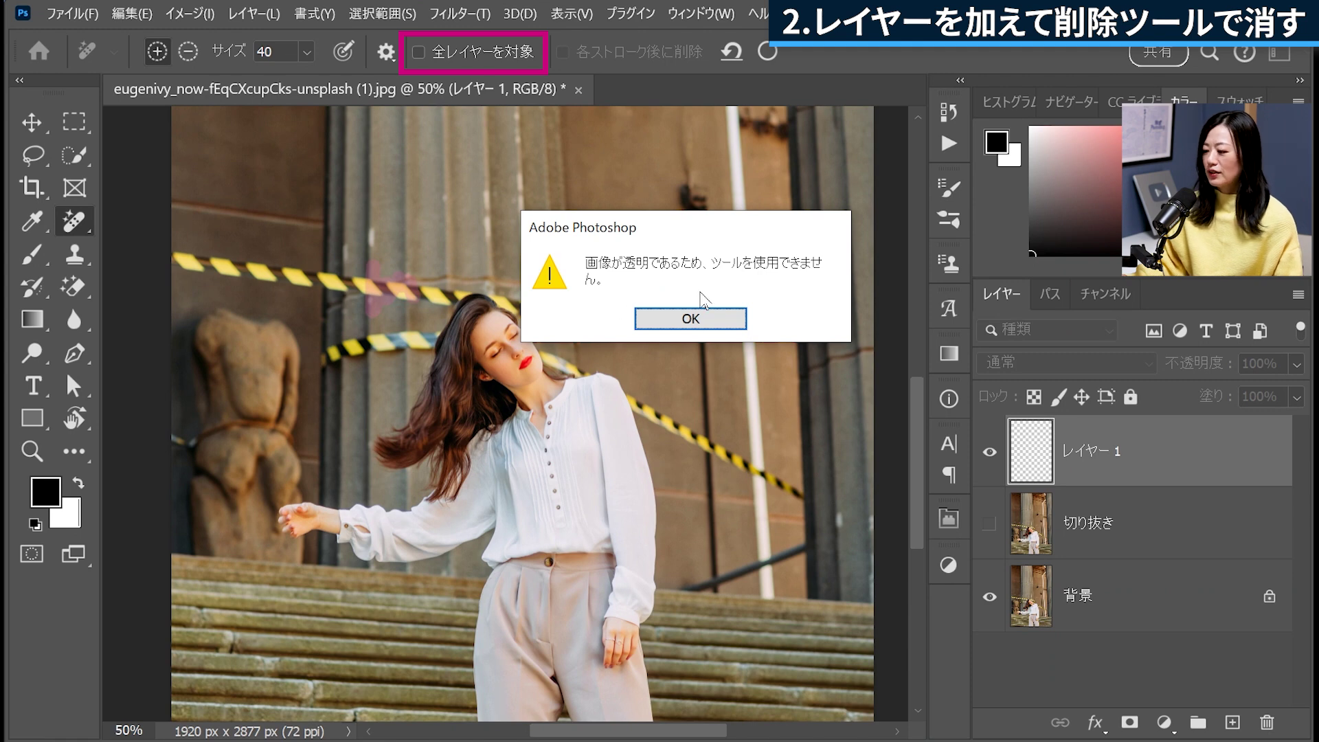
pyautogui.click(708, 315)
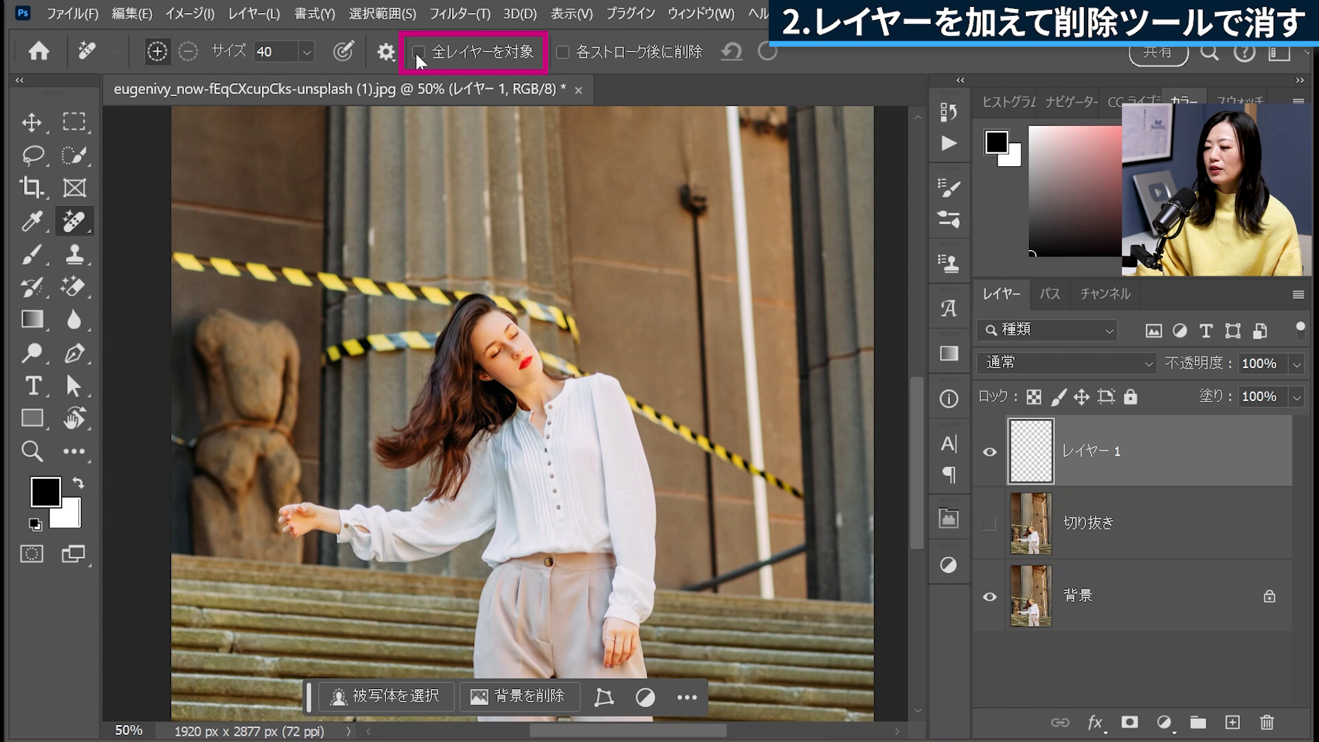
pyautogui.press(']')
pyautogui.press(']')
pyautogui.press(']')
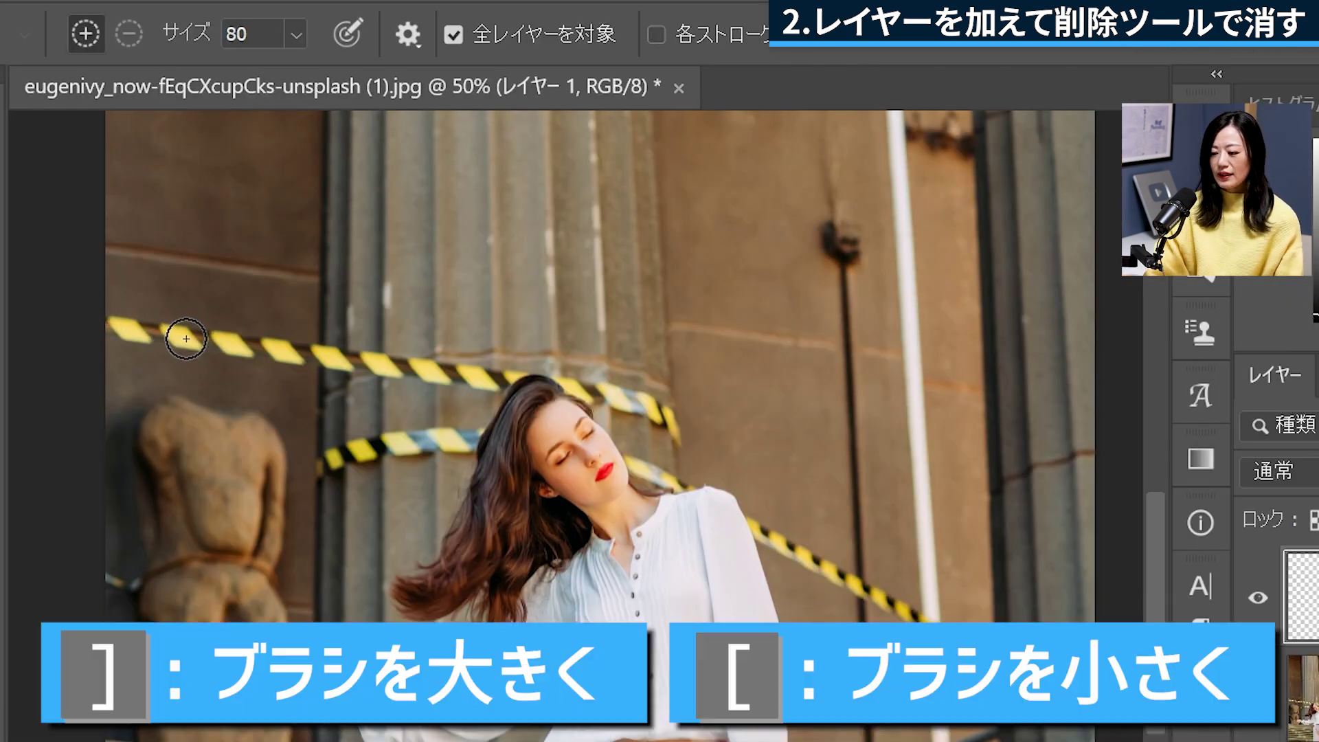
# Paint a size-90 Remove stroke along the upper caution tape from the left edge to her hair
pyautogui.press(']')
pyautogui.press(']')
pyautogui.press(']')
pyautogui.press('[')
pyautogui.press('[')
pyautogui.press('[')
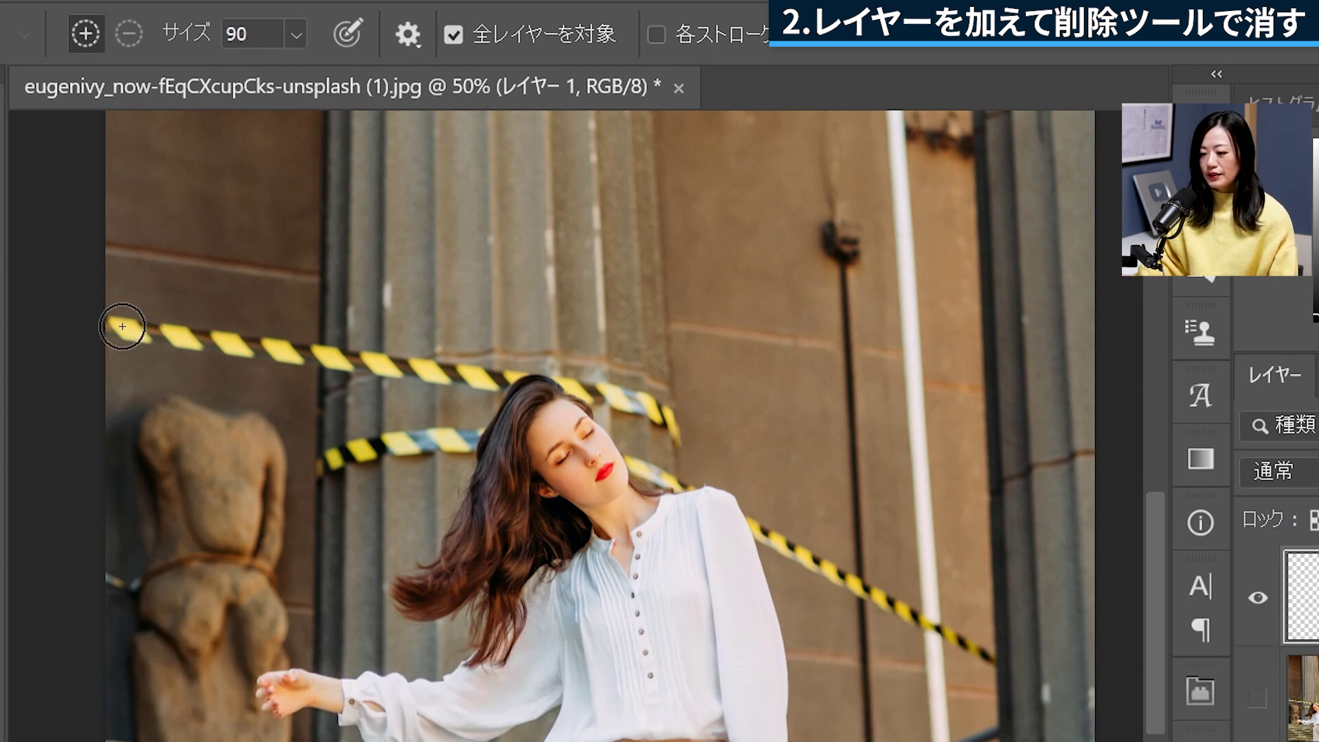
pyautogui.moveTo(118, 328); pyautogui.dragTo(401, 361)
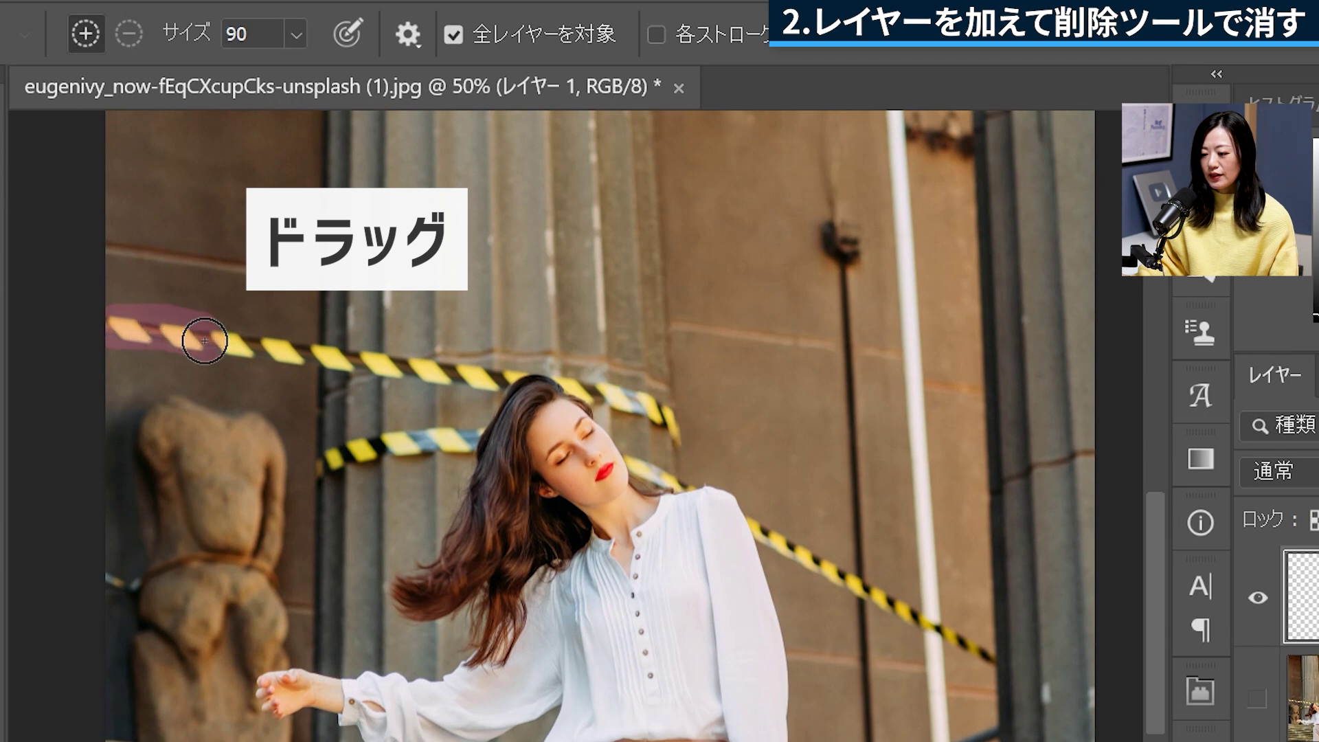
pyautogui.moveTo(401, 361); pyautogui.dragTo(488, 377)
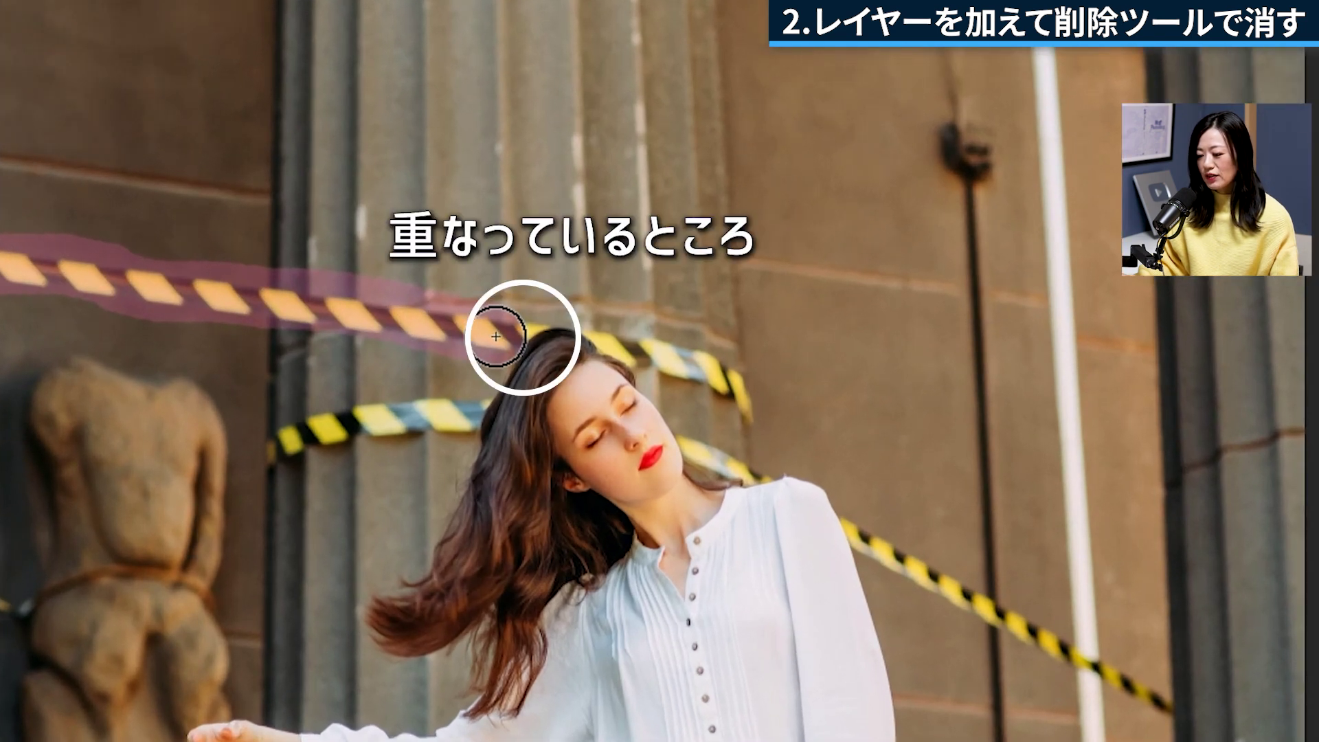
pyautogui.moveTo(496, 335); pyautogui.dragTo(527, 331)
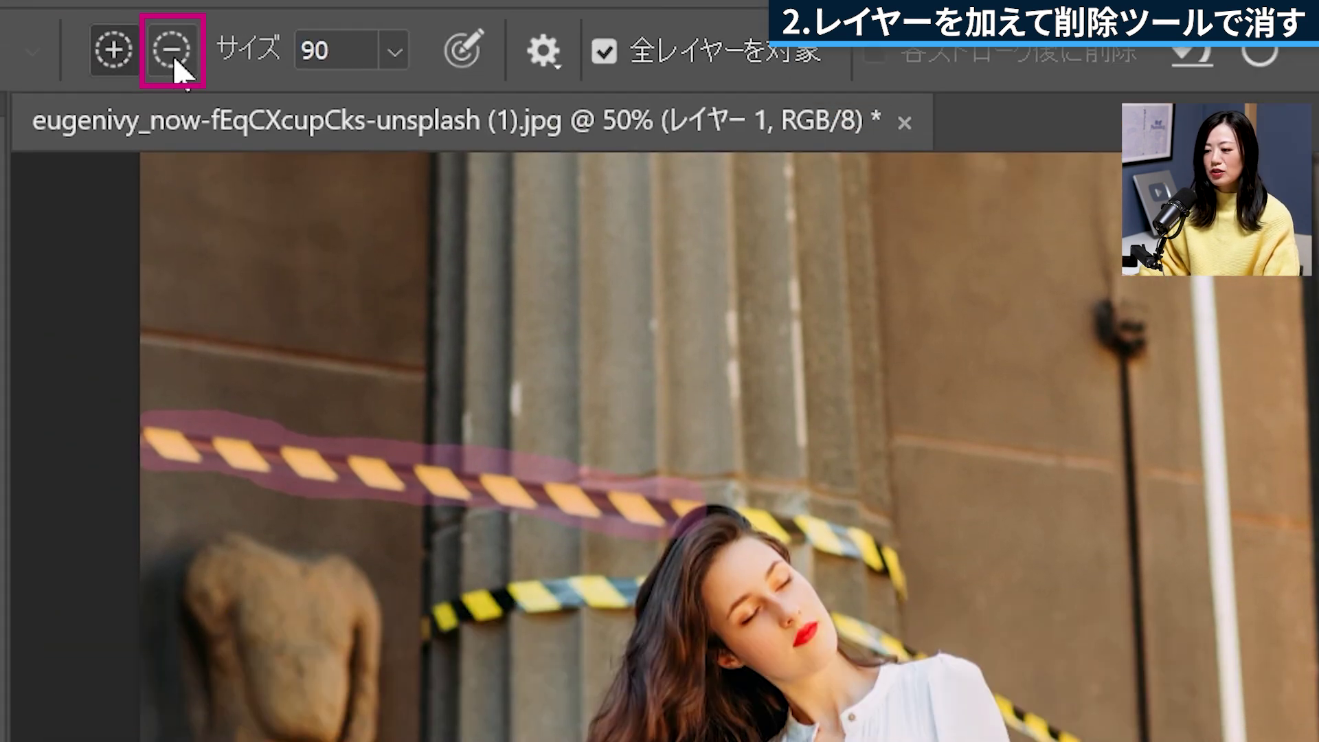
pyautogui.click(173, 55)
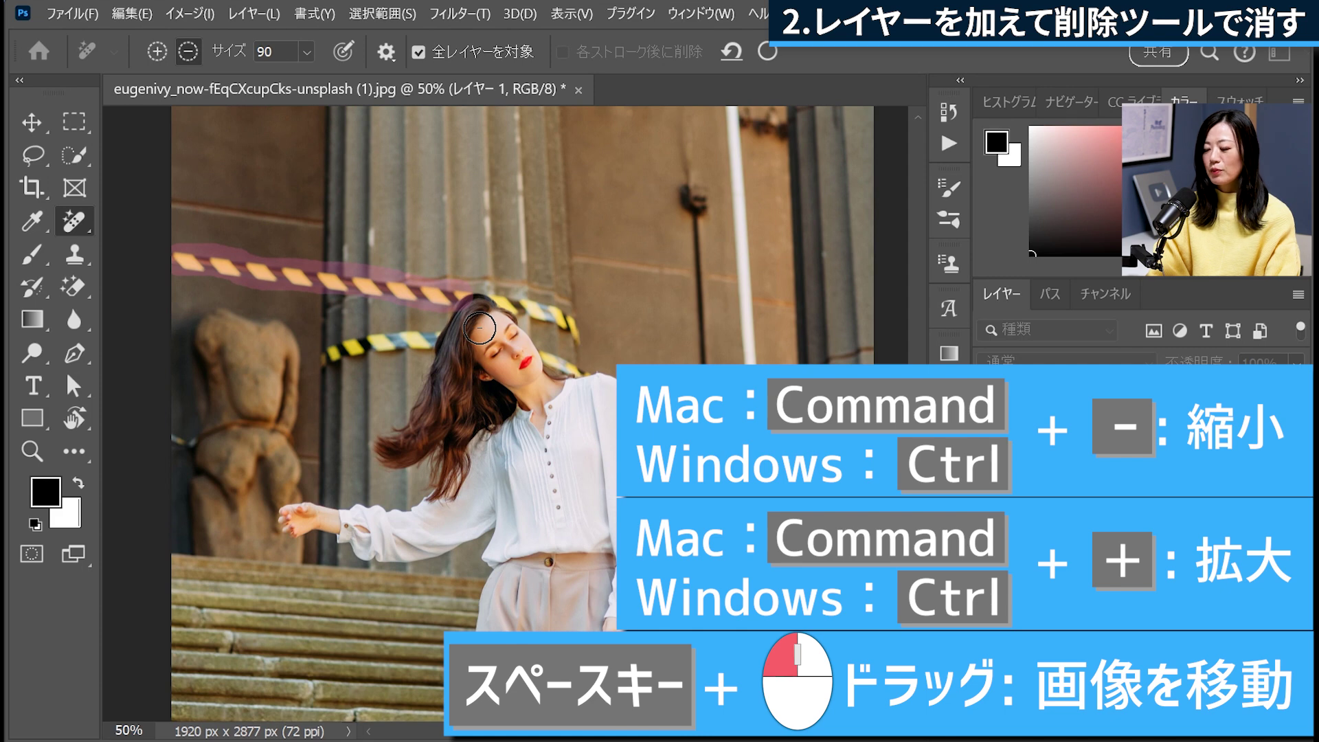
# Zoom in on her head to trim the stroke off her hair, then fit the photo on screen
pyautogui.hotkey('ctrl', '+')
pyautogui.hotkey('ctrl', '+')
pyautogui.hotkey('ctrl', '+')
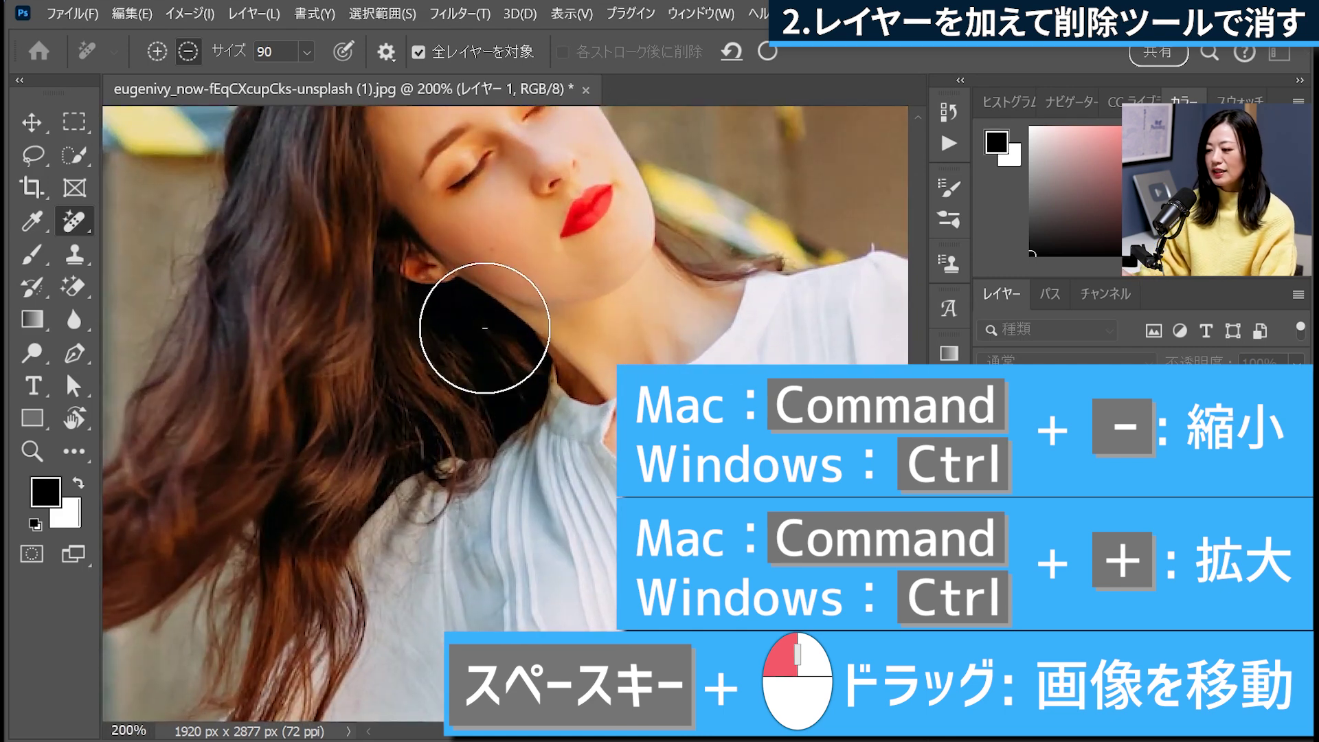
pyautogui.moveTo(412, 224)
pyautogui.mouseDown()
pyautogui.moveTo(530, 392)
pyautogui.moveTo(626, 614)
pyautogui.mouseUp()
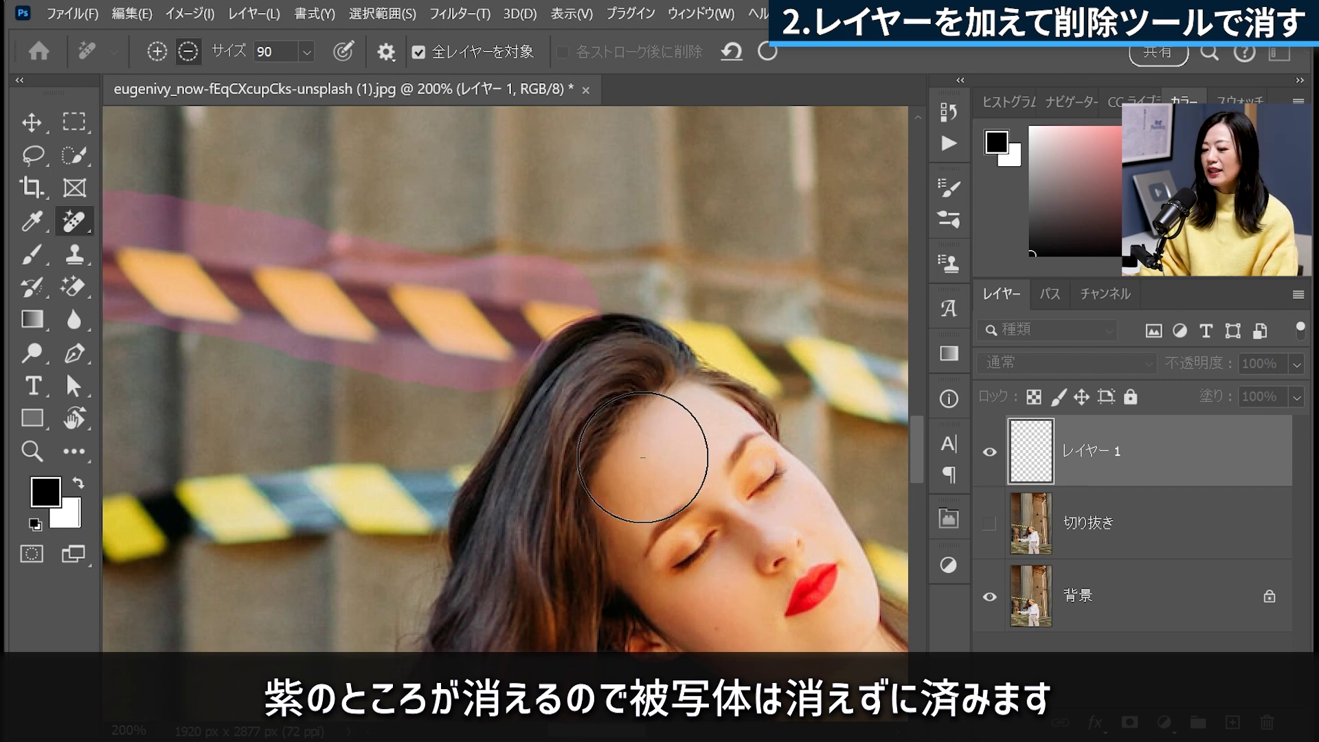
pyautogui.hotkey('ctrl', '0')
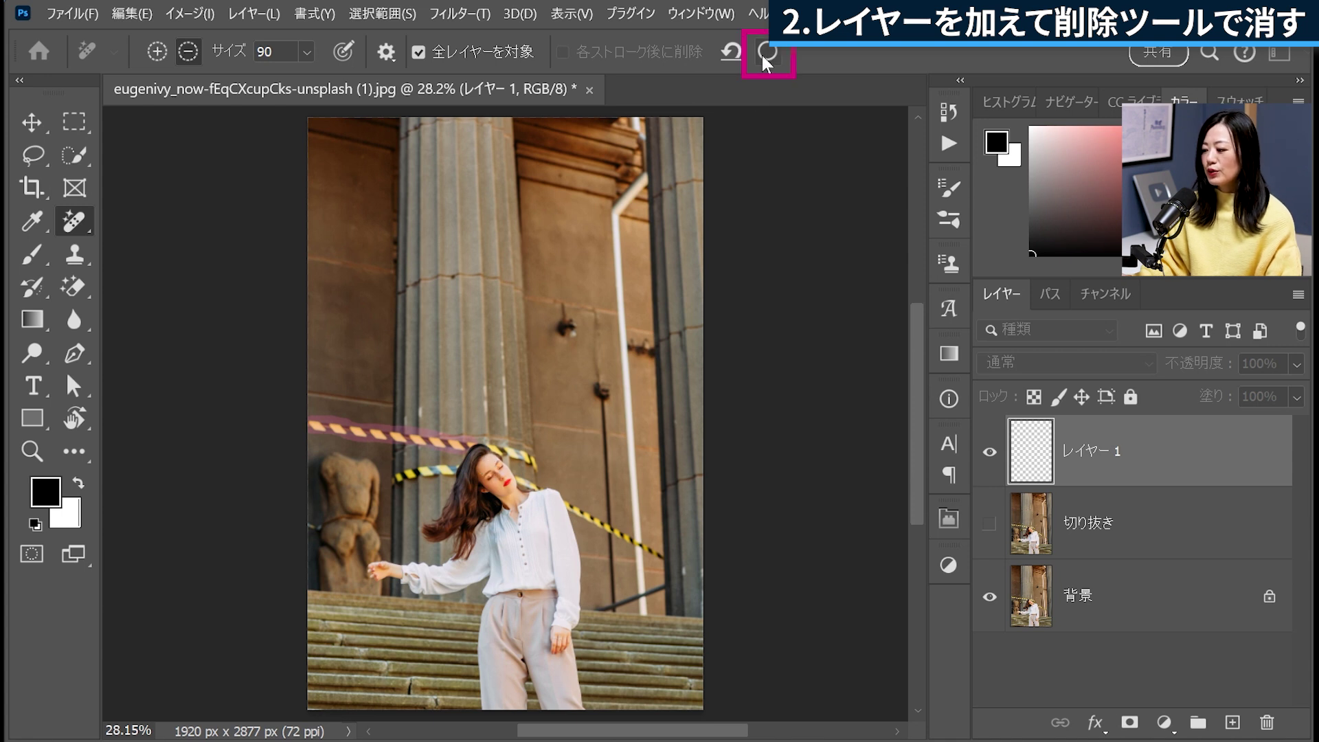
pyautogui.press('Return')
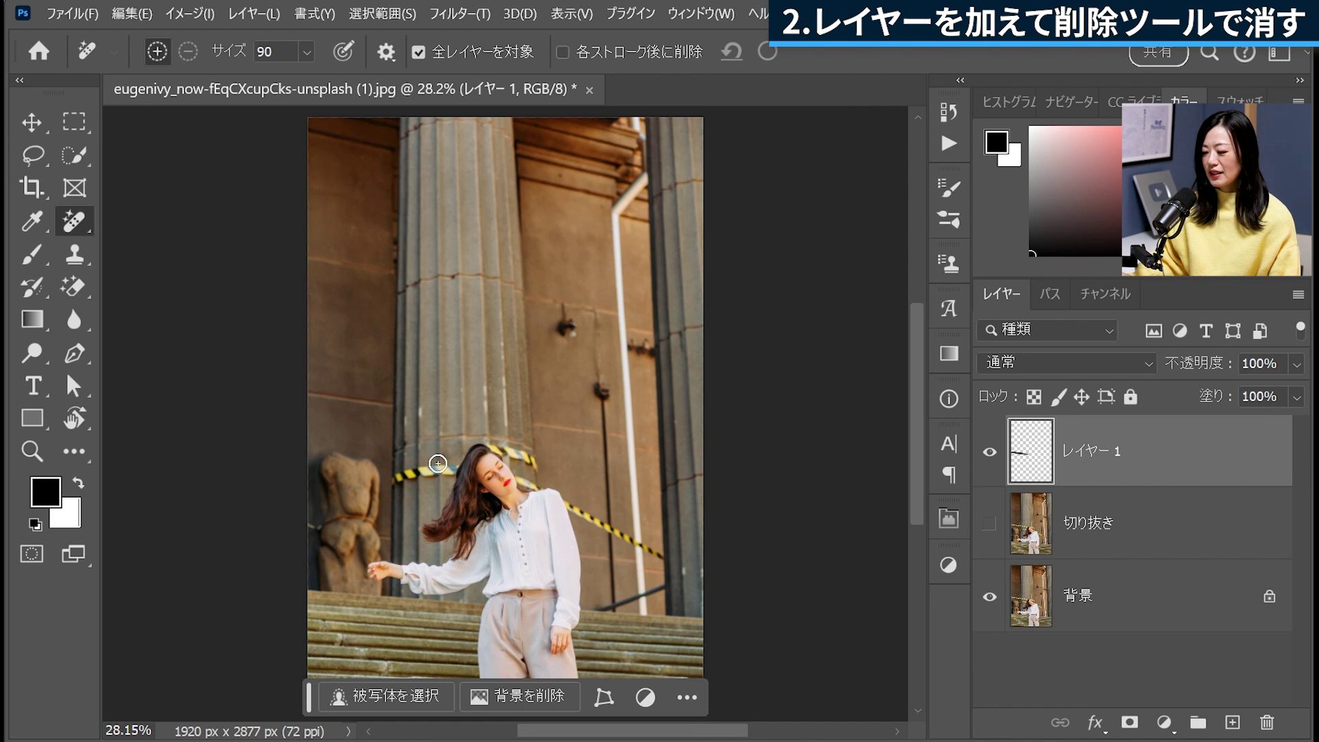
pyautogui.click(989, 453)
pyautogui.click(987, 459)
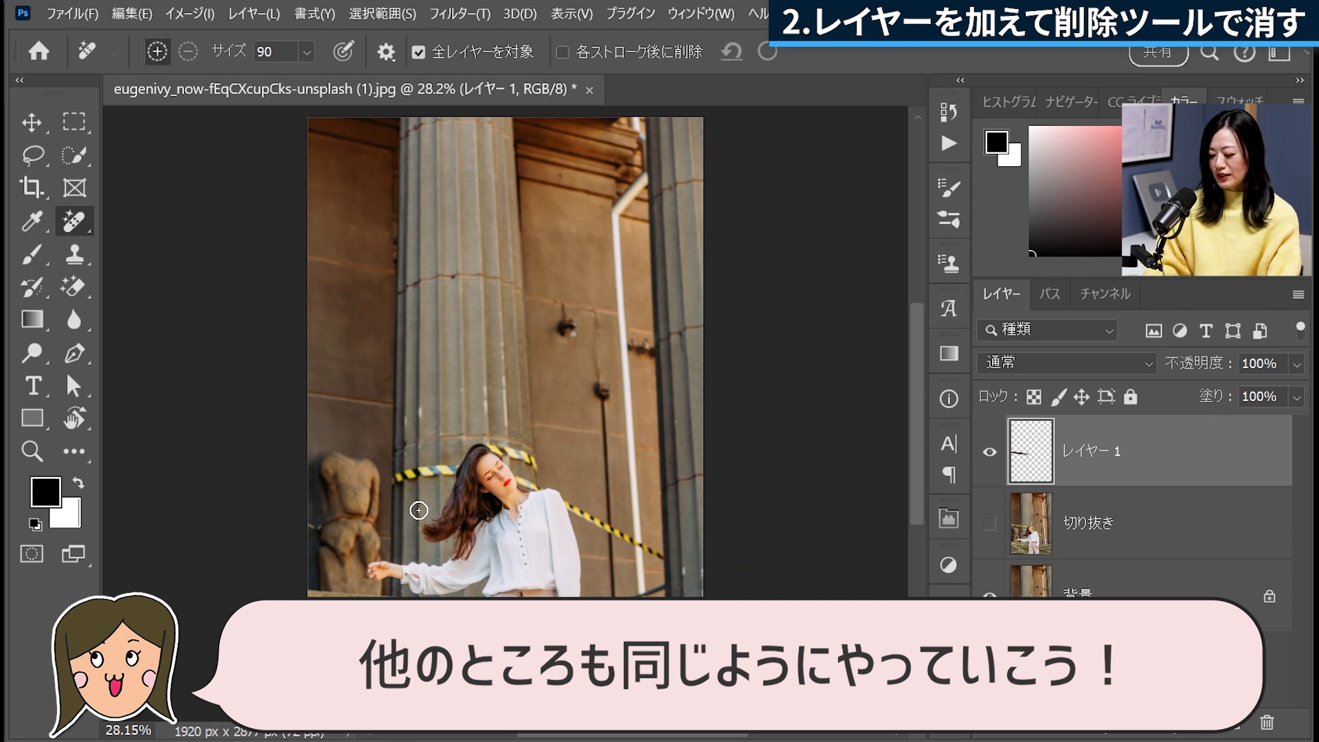
pyautogui.hotkey('ctrl', '+')
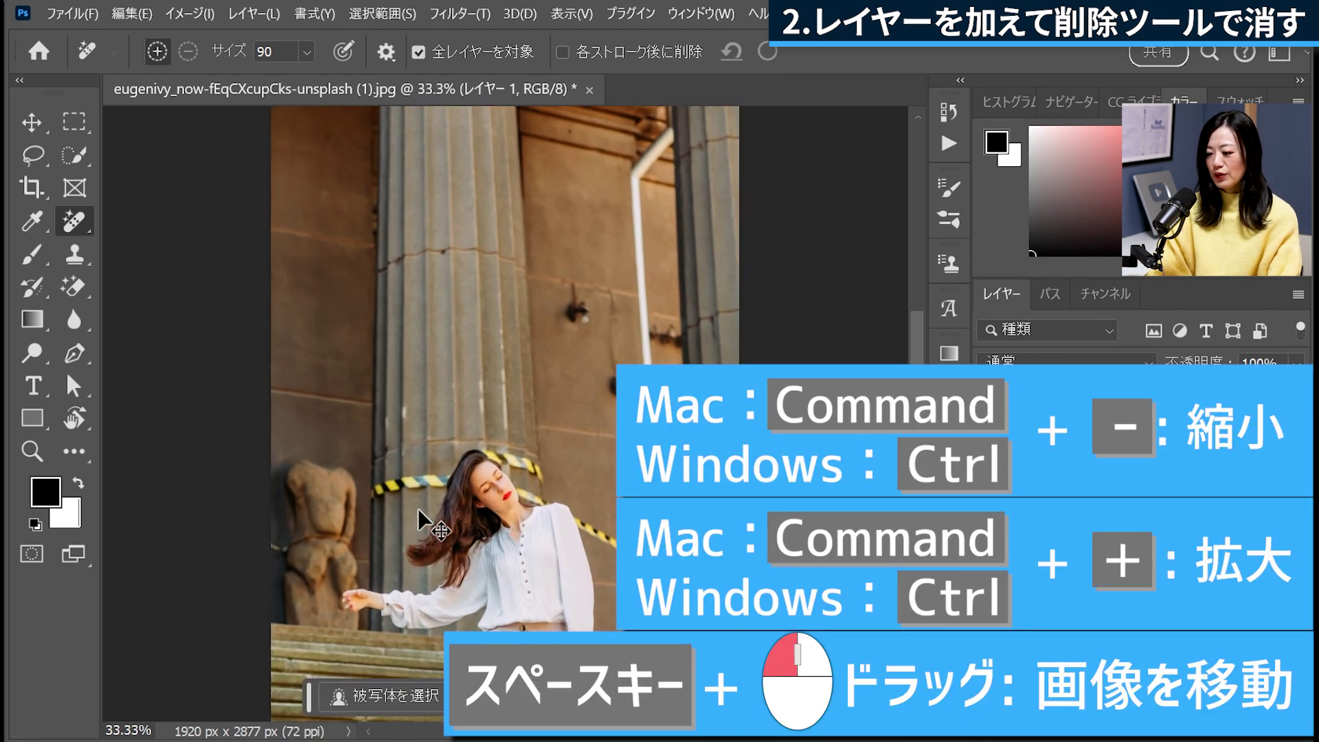
# Paint over the tape and shadow beside her hair, subtract the hair overlap, and apply the removal
pyautogui.hotkey('ctrl', '+')
pyautogui.hotkey('ctrl', '+')
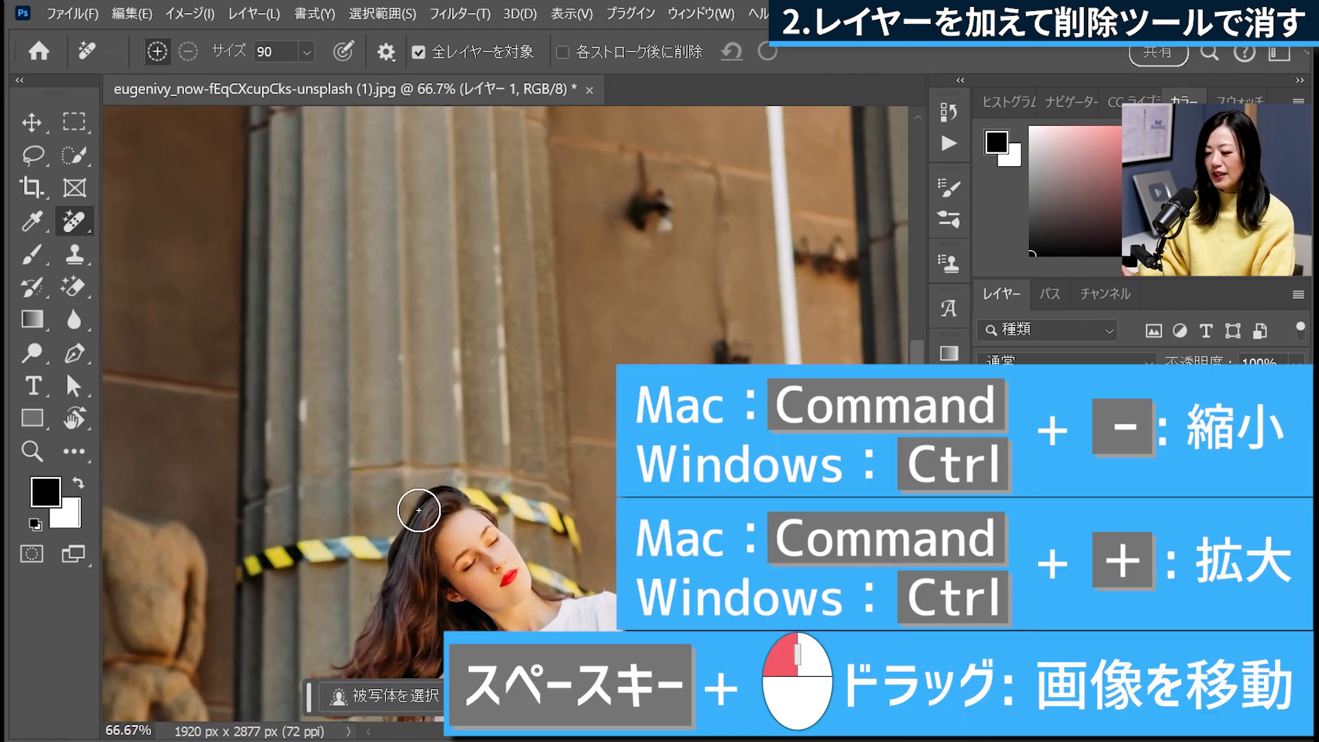
pyautogui.moveTo(408, 533); pyautogui.dragTo(564, 299)
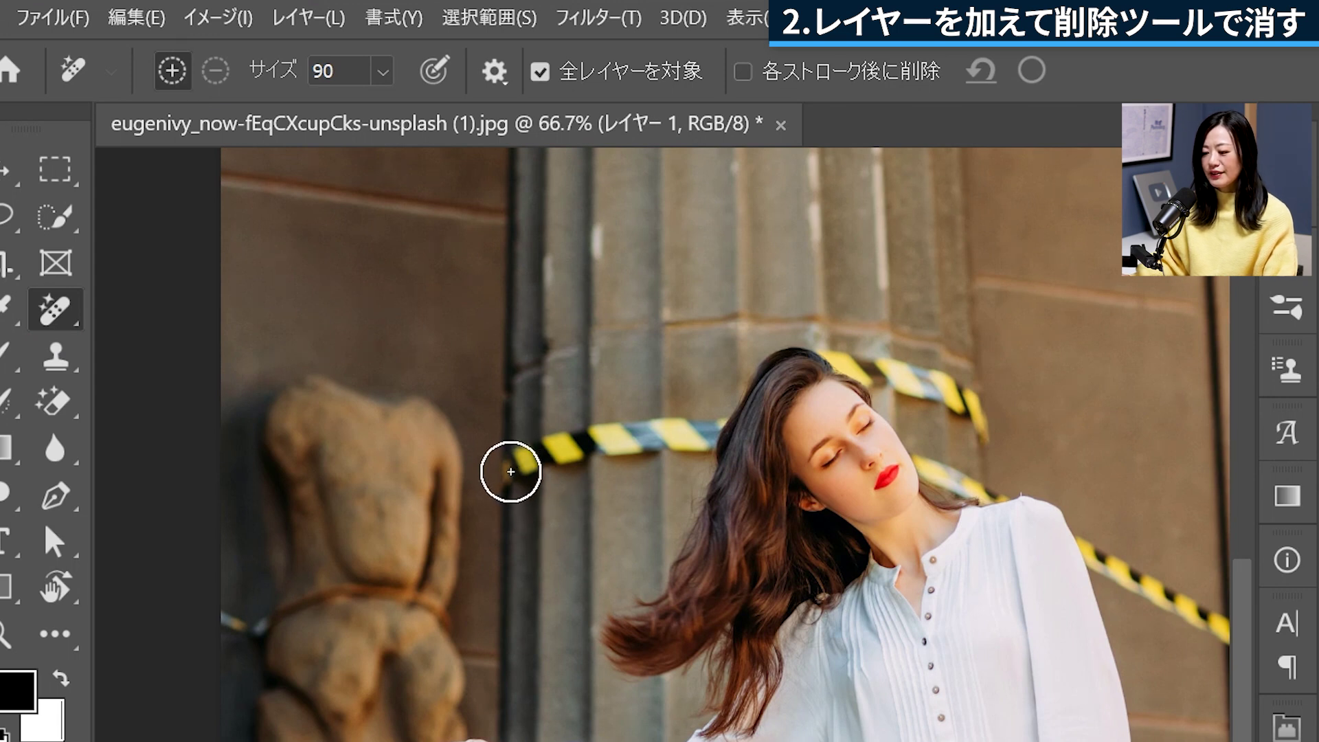
pyautogui.moveTo(510, 472); pyautogui.dragTo(690, 438)
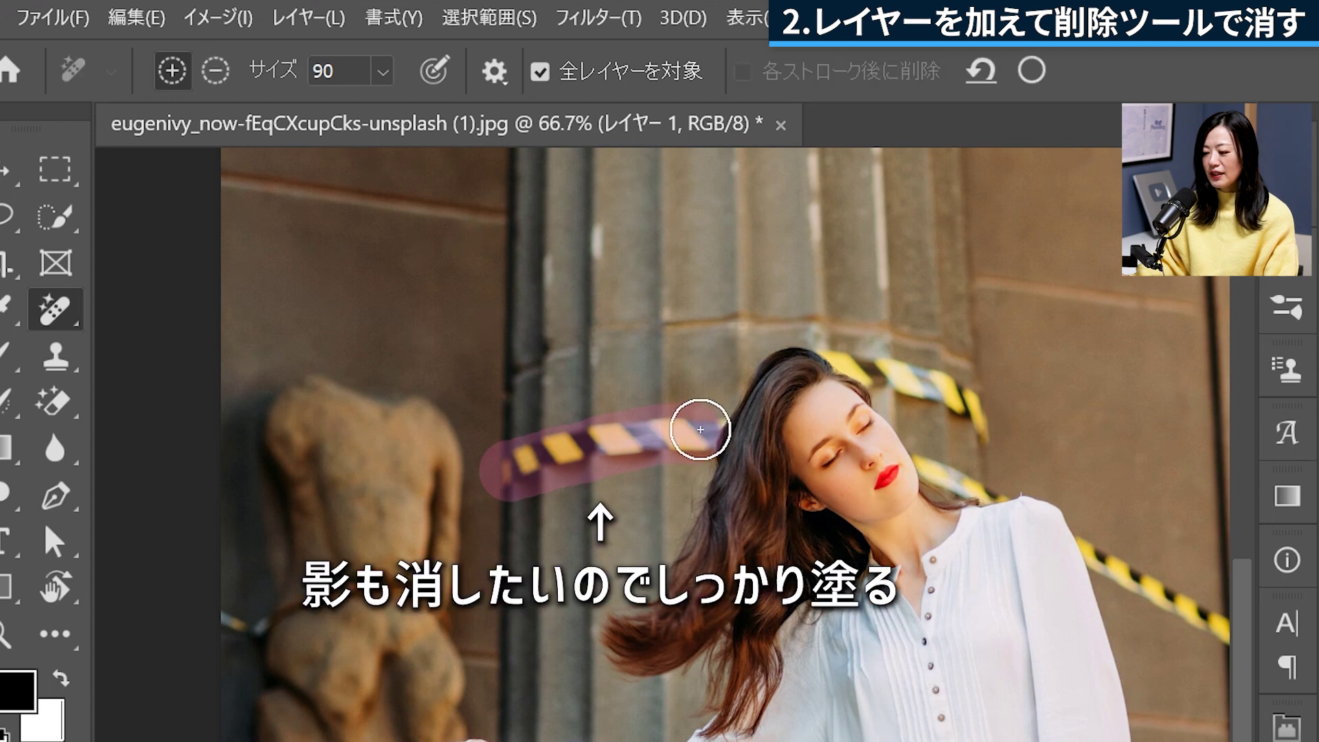
pyautogui.moveTo(690, 438)
pyautogui.mouseDown()
pyautogui.moveTo(589, 479)
pyautogui.moveTo(678, 435)
pyautogui.moveTo(560, 468)
pyautogui.moveTo(677, 435)
pyautogui.moveTo(653, 465)
pyautogui.moveTo(713, 451)
pyautogui.mouseUp()
pyautogui.hotkey('ctrl', '+')
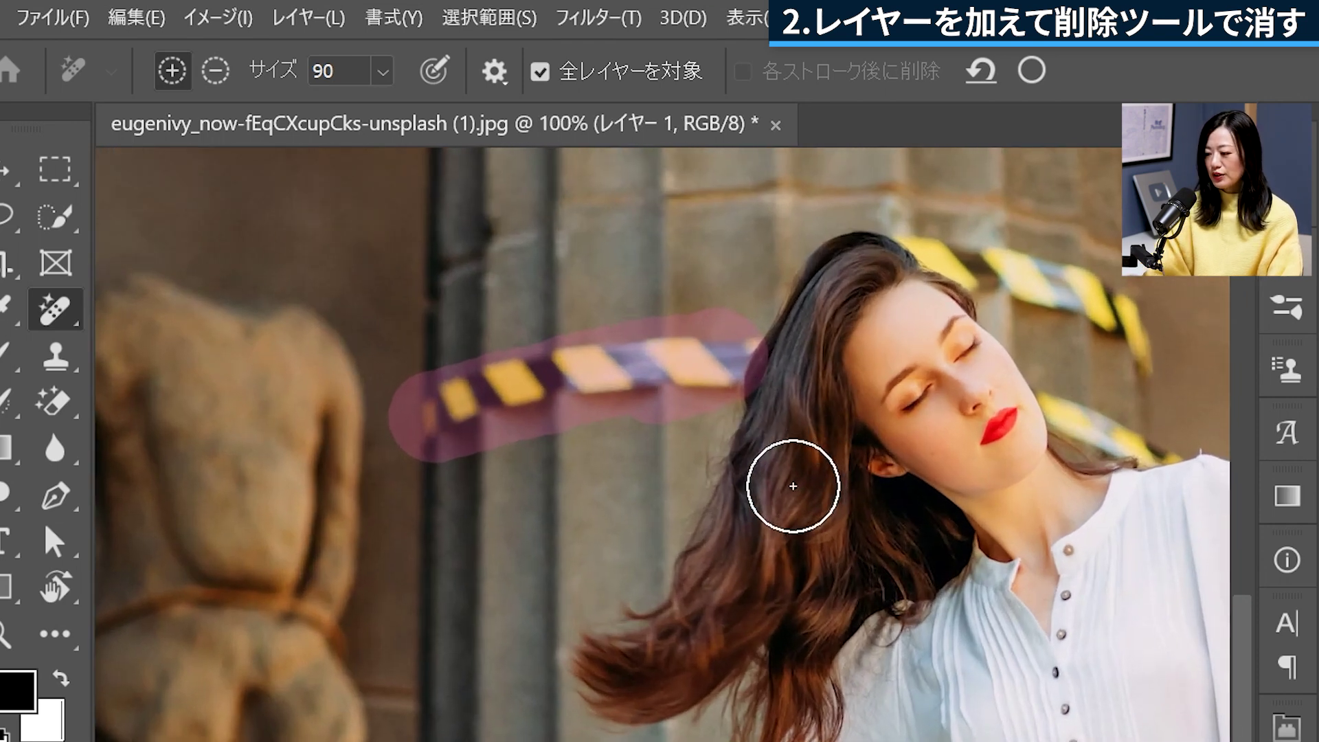
pyautogui.hotkey('ctrl', '+')
pyautogui.scroll(5, 793, 485)
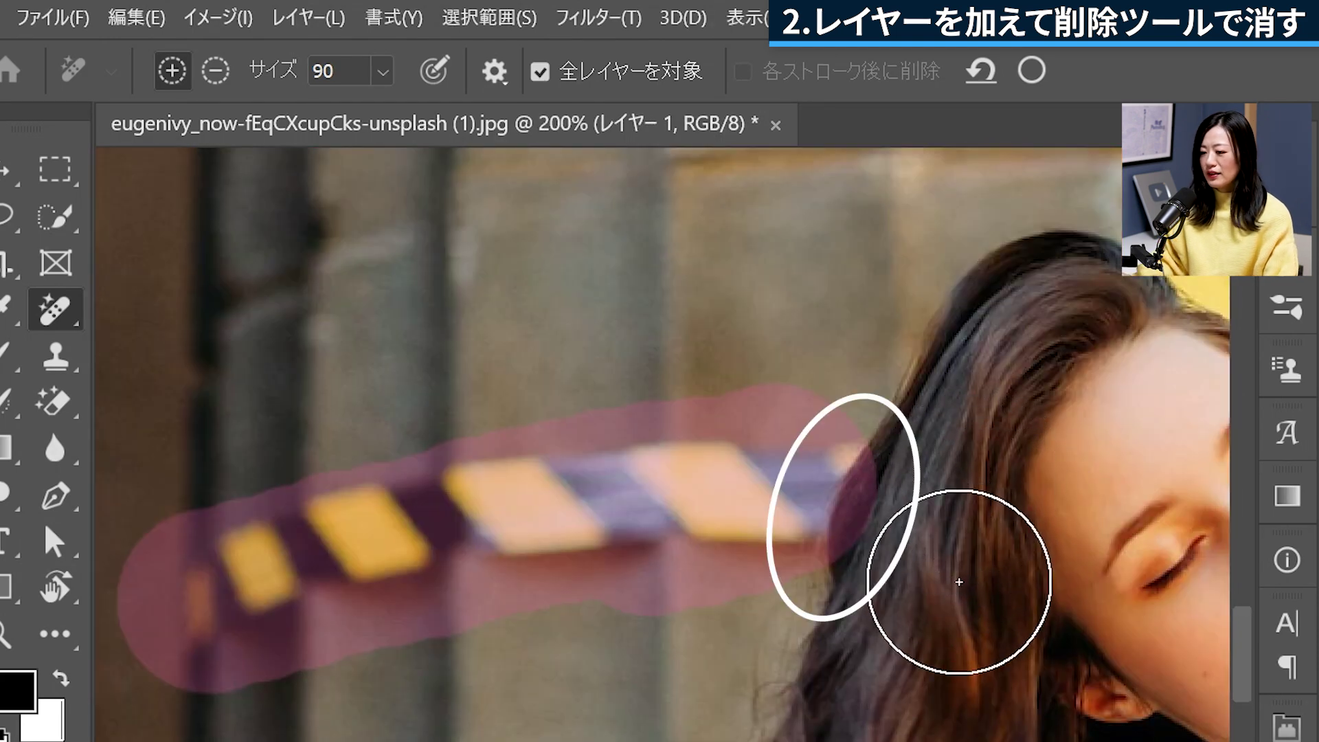
pyautogui.click(215, 70)
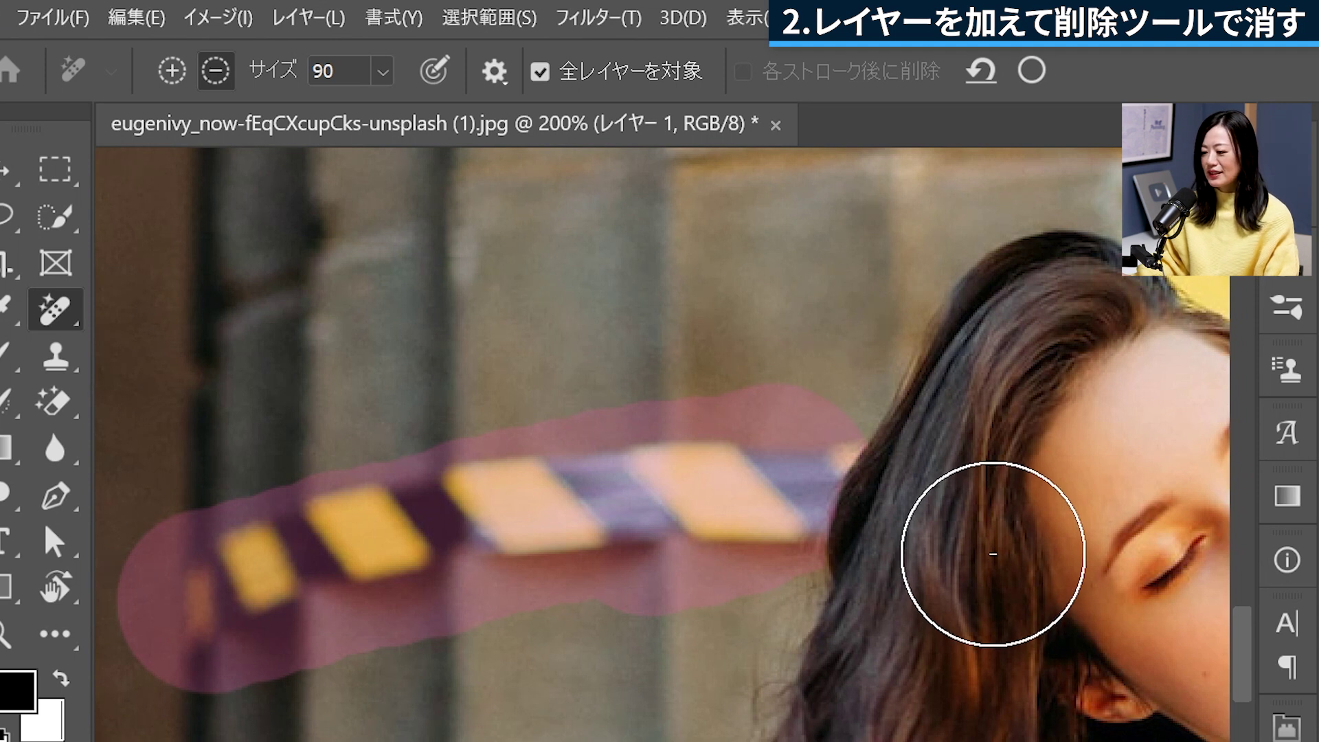
pyautogui.press('Return')
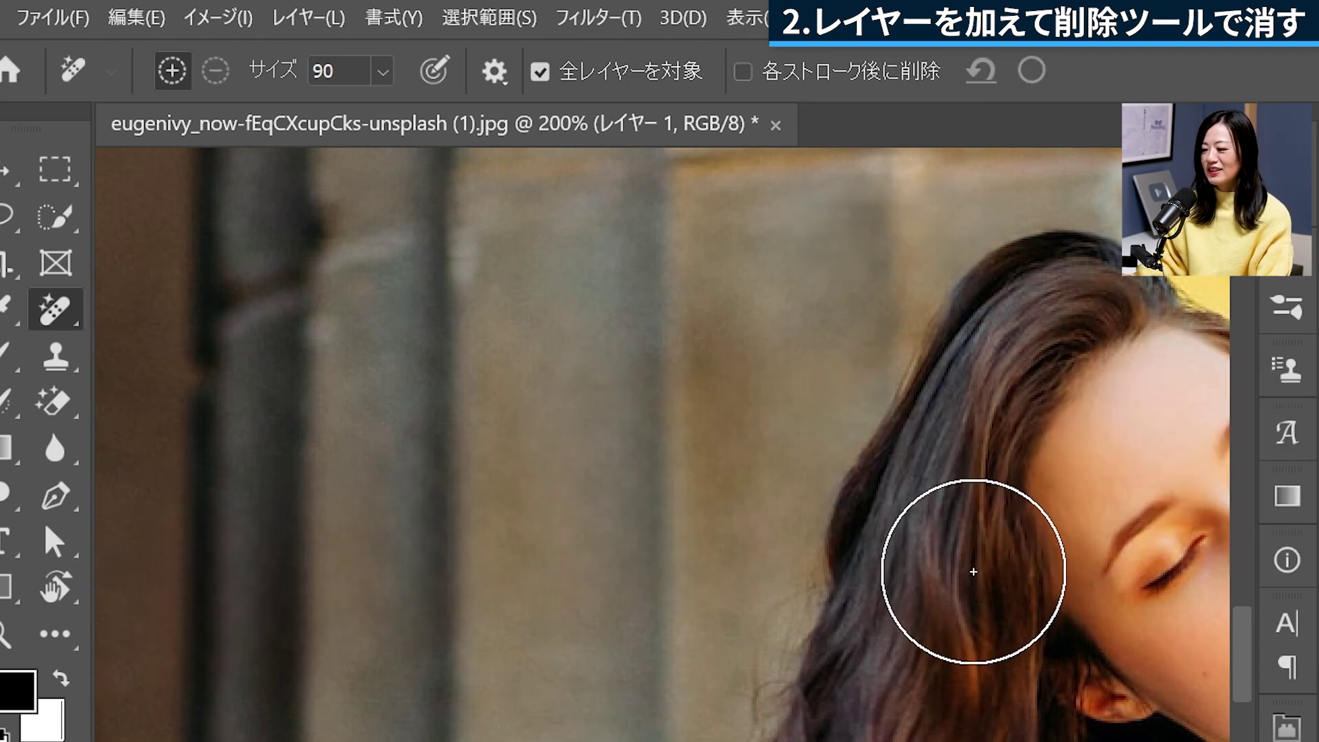
# Mark the tape behind her head and near her shoulder with progressively smaller brushes
pyautogui.moveTo(968, 568); pyautogui.dragTo(589, 569)
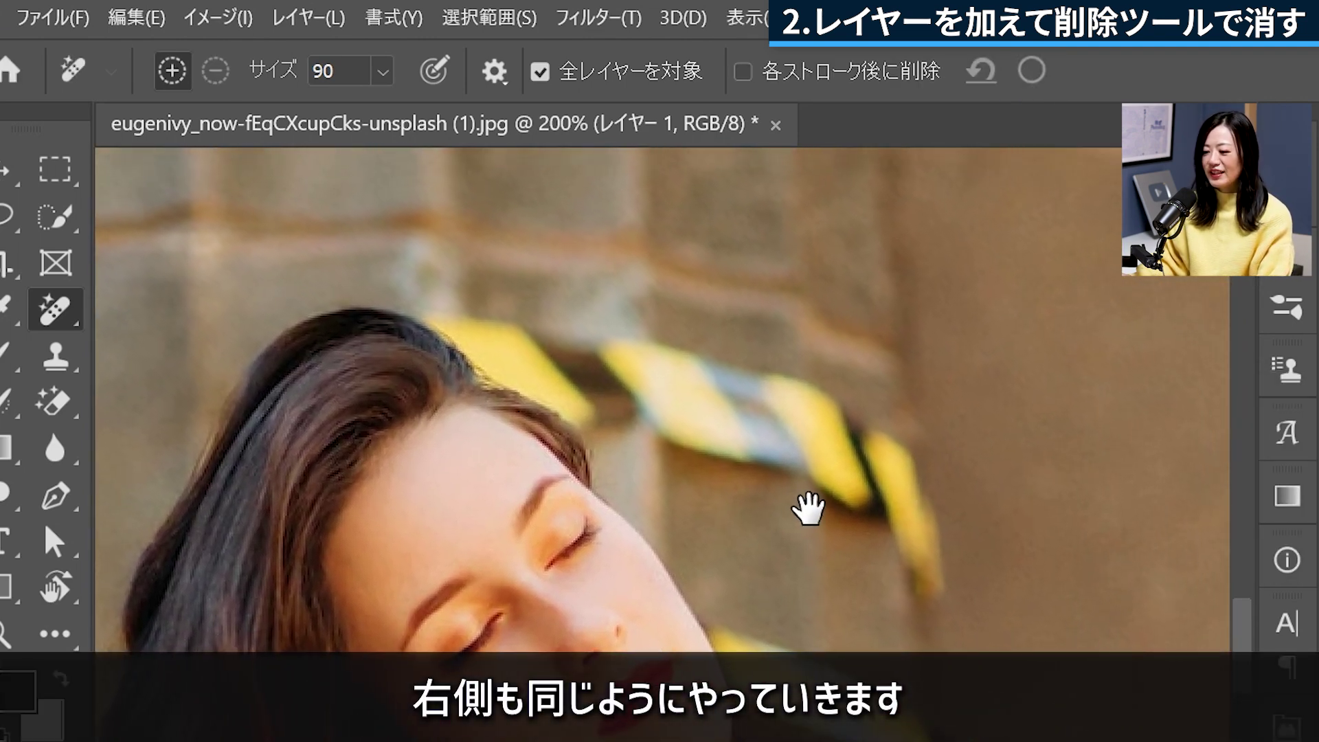
pyautogui.press('[')
pyautogui.moveTo(690, 392); pyautogui.dragTo(377, 234)
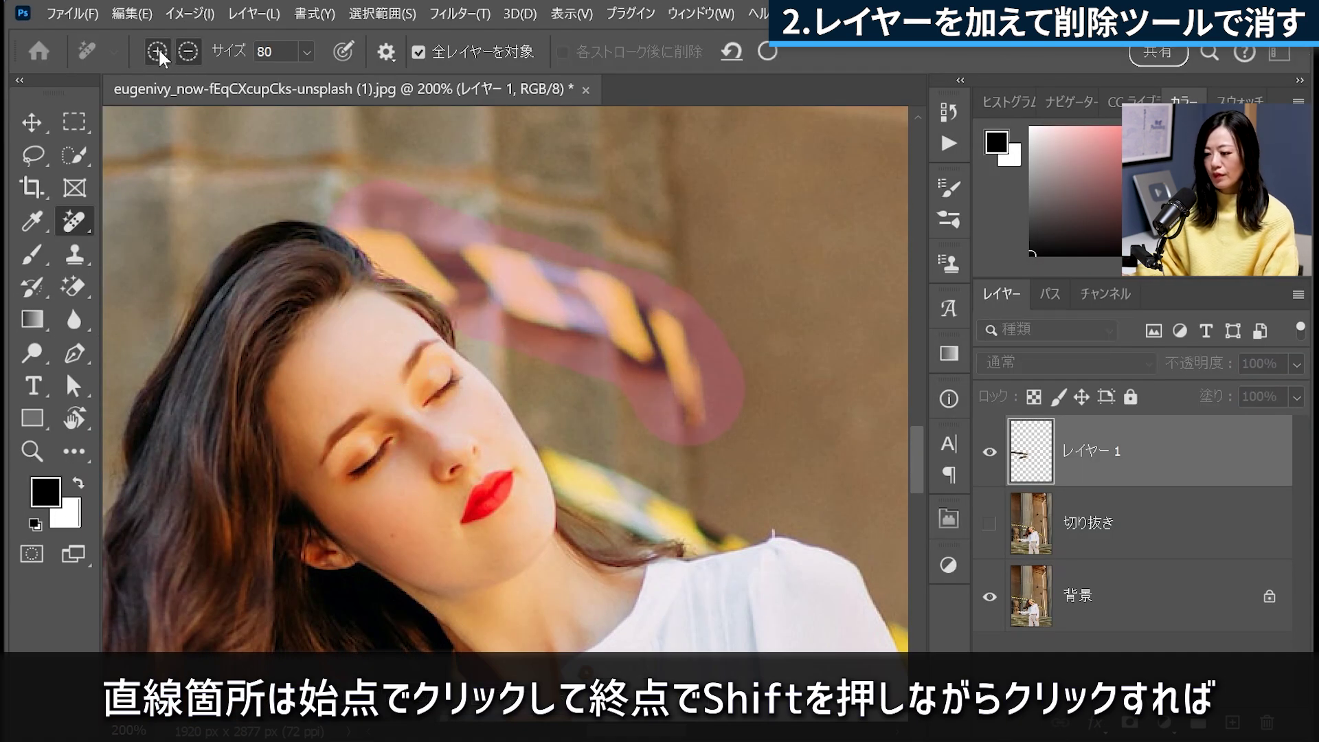
pyautogui.press('[')
pyautogui.press('[')
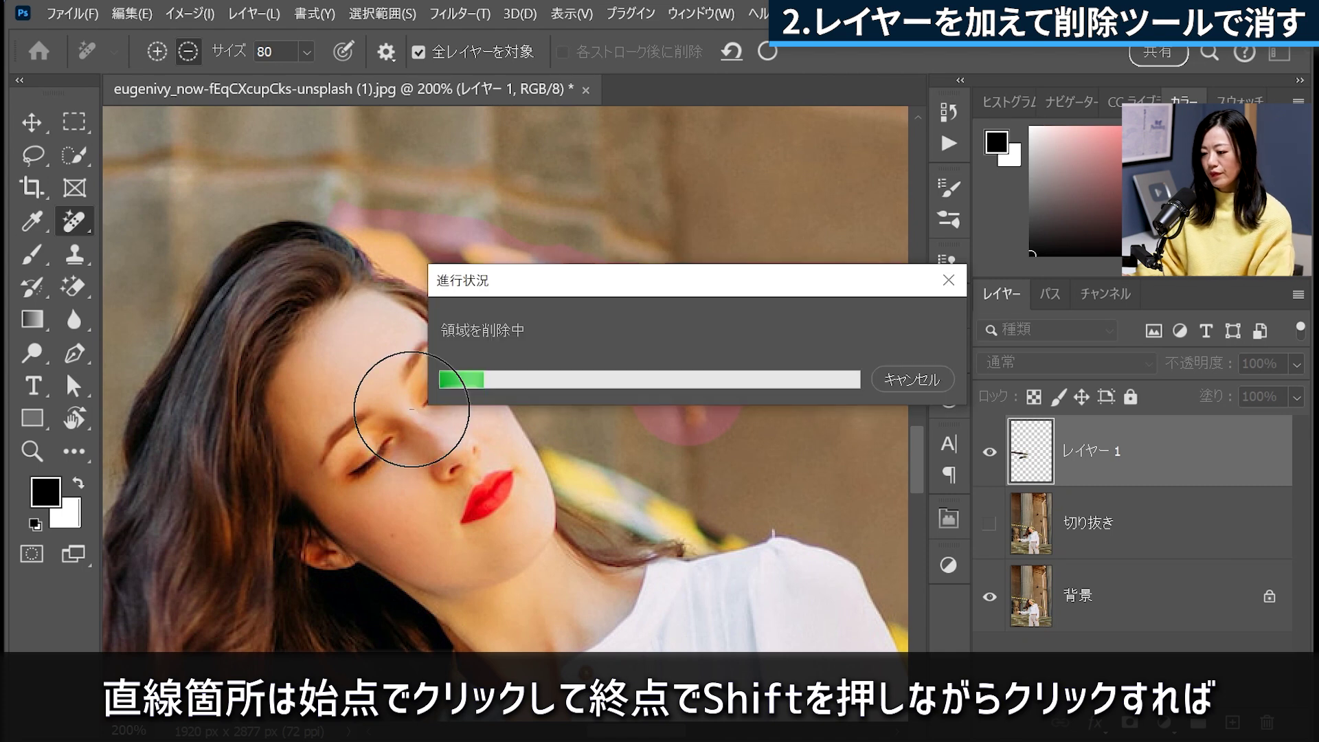
pyautogui.moveTo(713, 512); pyautogui.dragTo(547, 439)
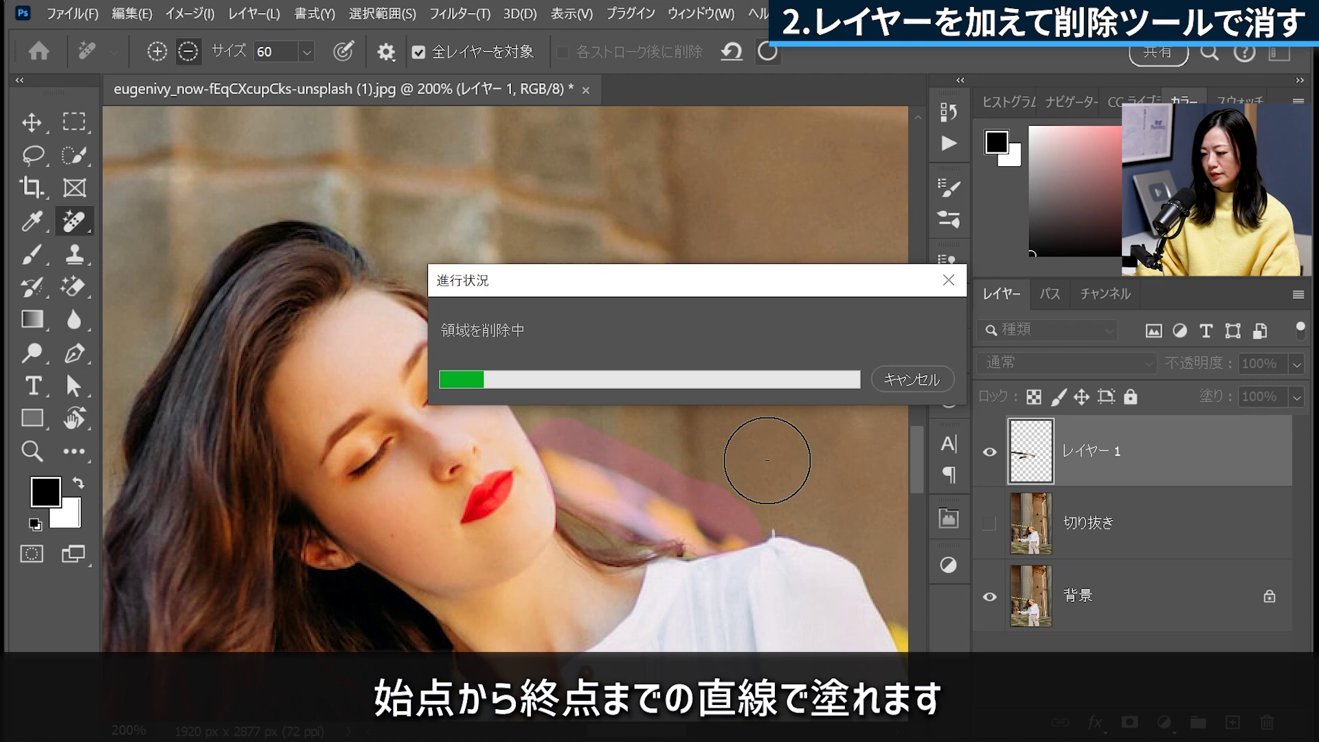
pyautogui.press('[')
pyautogui.press('[')
pyautogui.press('[')
pyautogui.moveTo(711, 546); pyautogui.dragTo(680, 551)
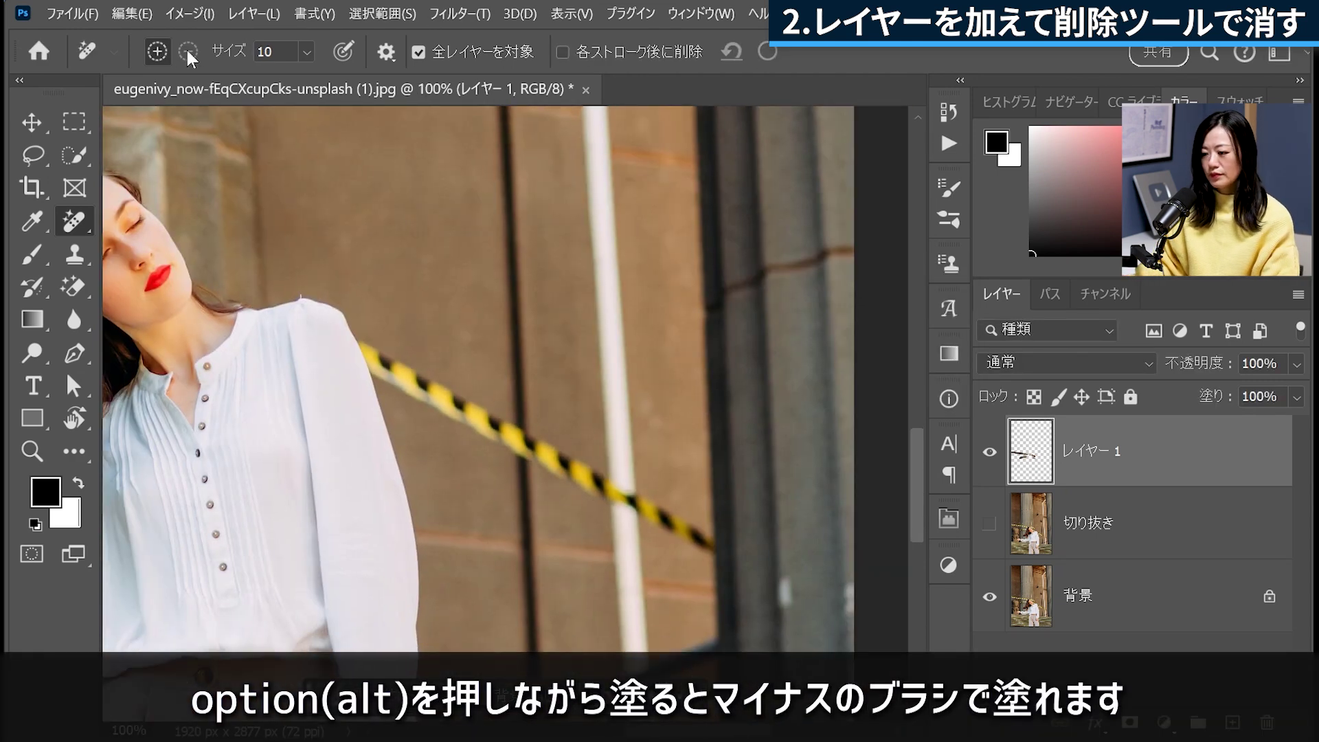
# Enlarge the brush and mark the tape across the right wall and by her shoulder
pyautogui.press(']')
pyautogui.press(']')
pyautogui.press(']')
pyautogui.moveTo(359, 363); pyautogui.dragTo(695, 533)
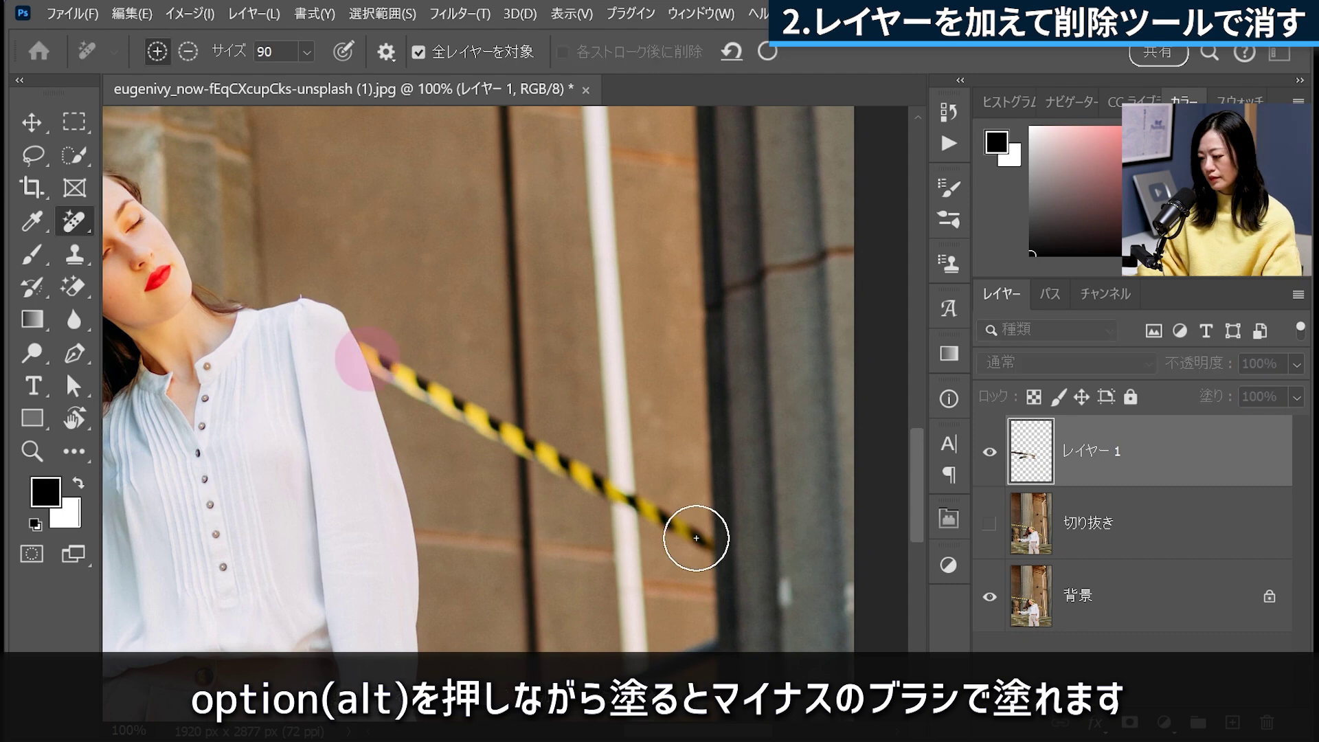
pyautogui.moveTo(313, 340); pyautogui.dragTo(344, 412)
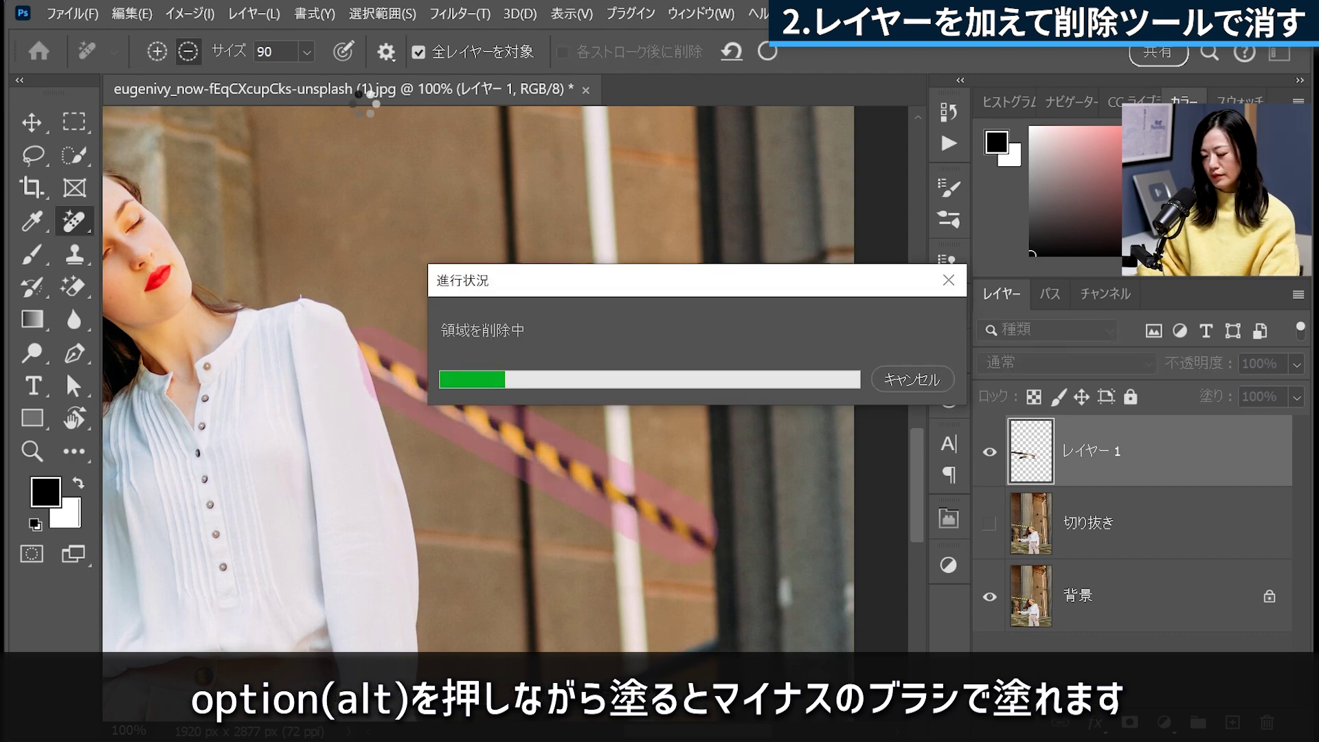
pyautogui.moveTo(355, 303); pyautogui.dragTo(548, 509)
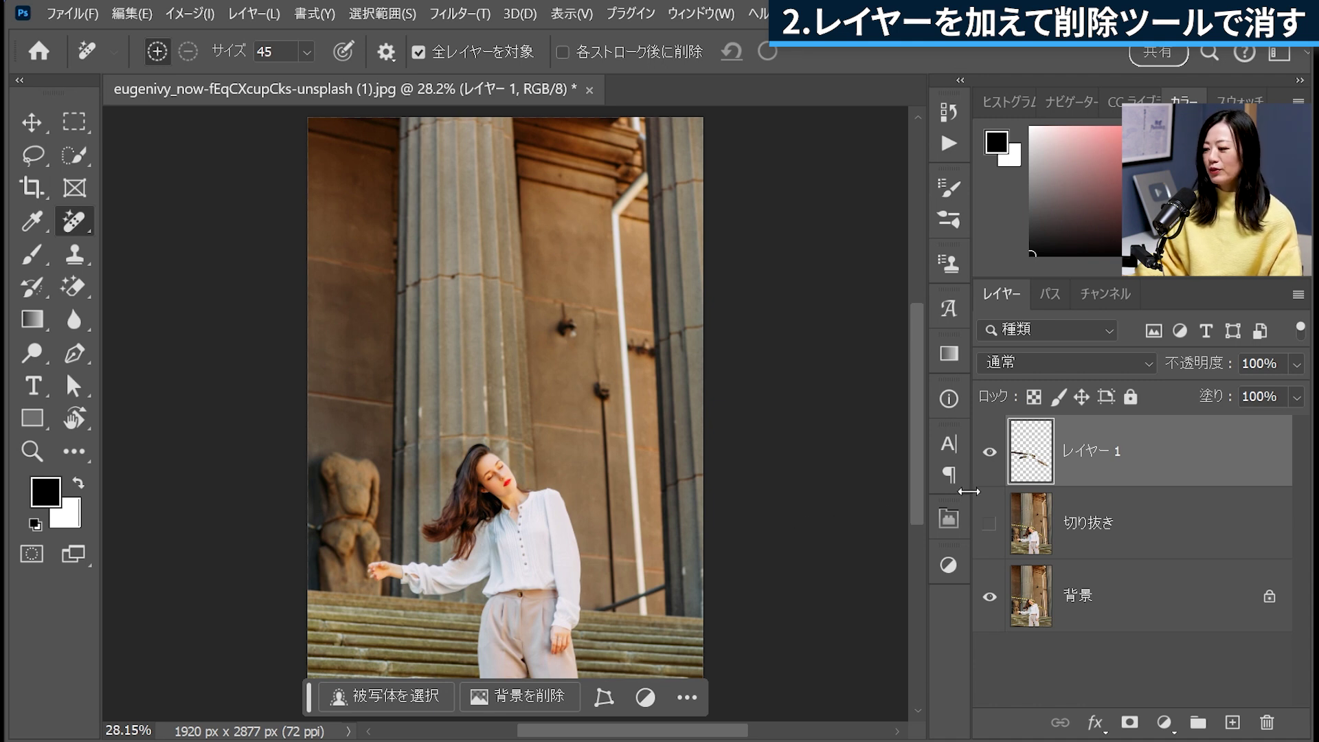
pyautogui.click(989, 452)
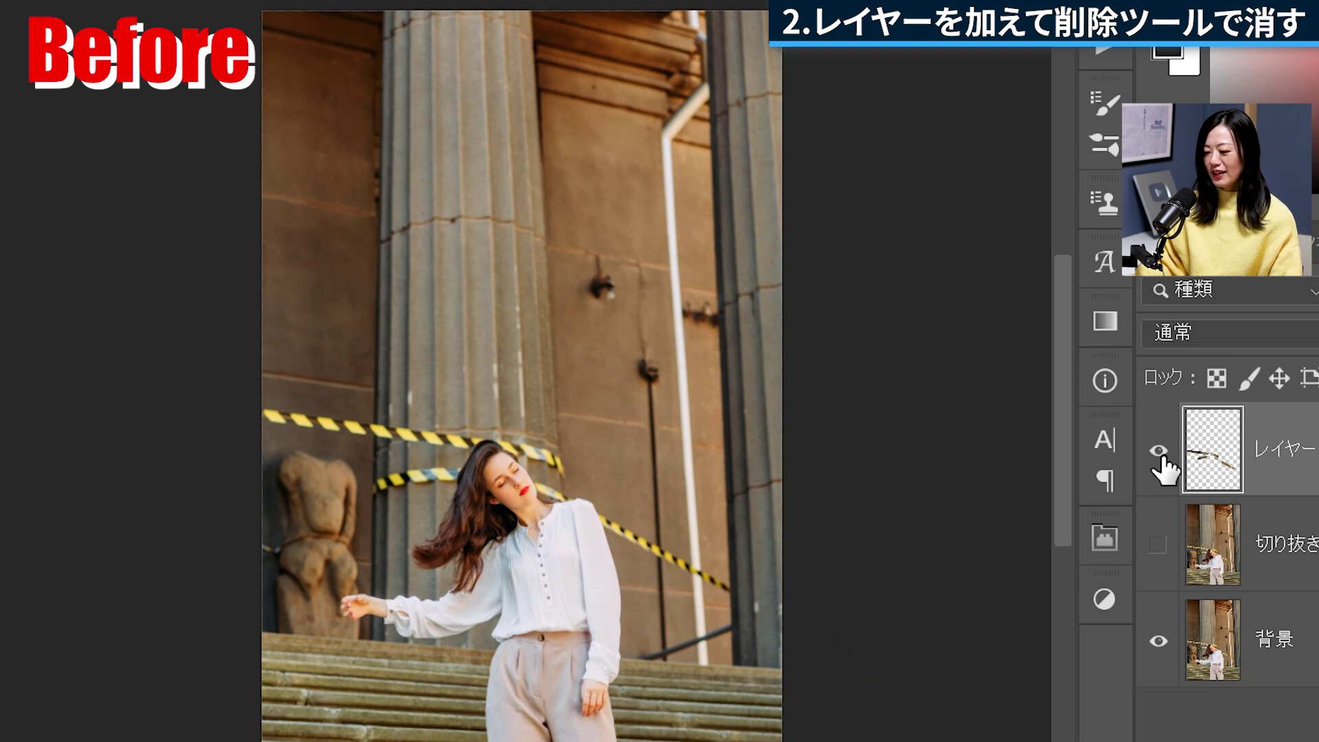
pyautogui.click(1160, 454)
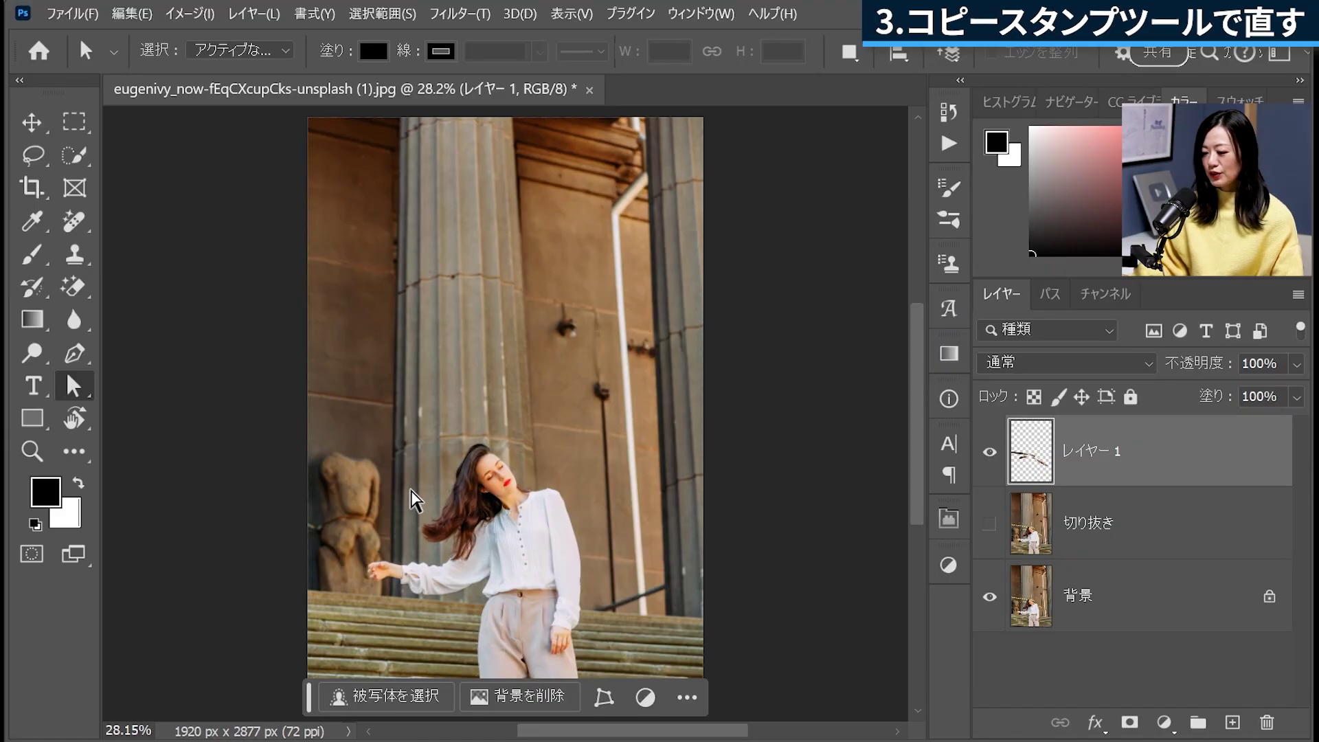
# Compare the removal layer on and off, then set up Clone Stamp with an 80 px Soft Round brush
pyautogui.click(990, 452)
pyautogui.click(989, 451)
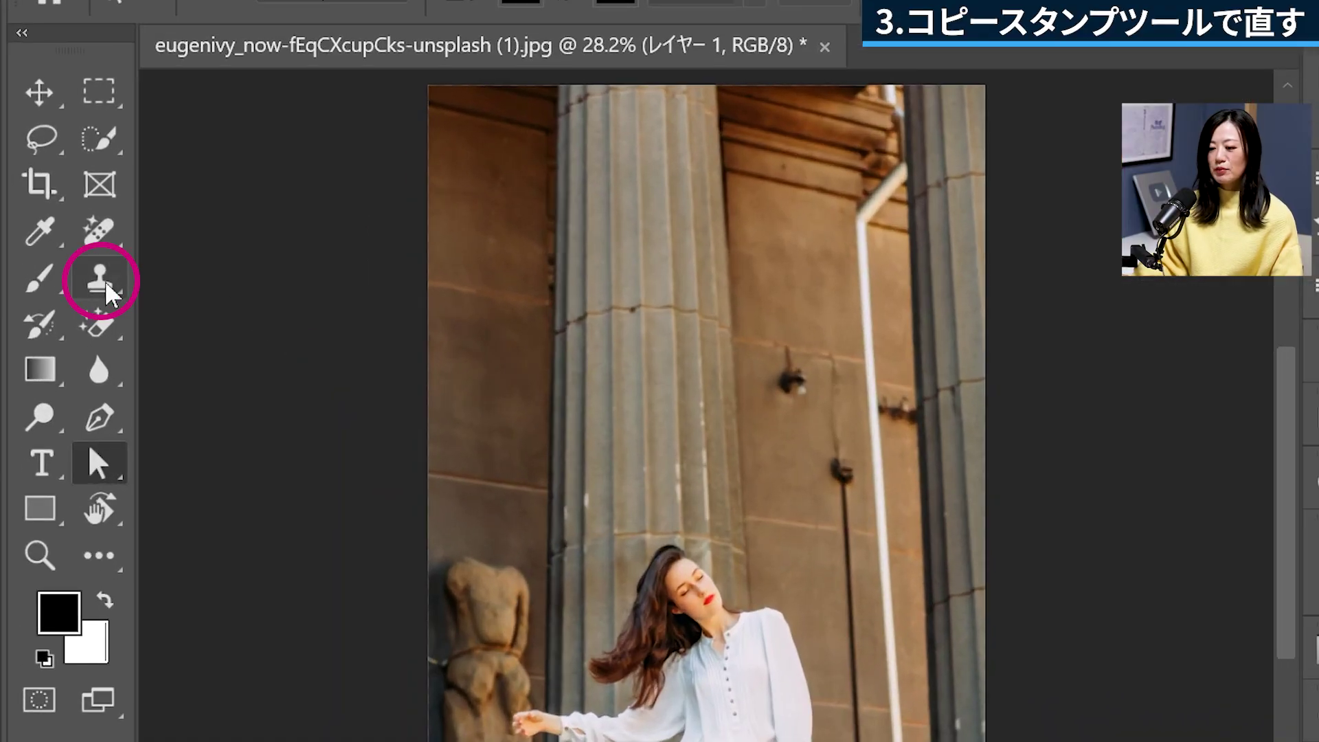
pyautogui.click(105, 287)
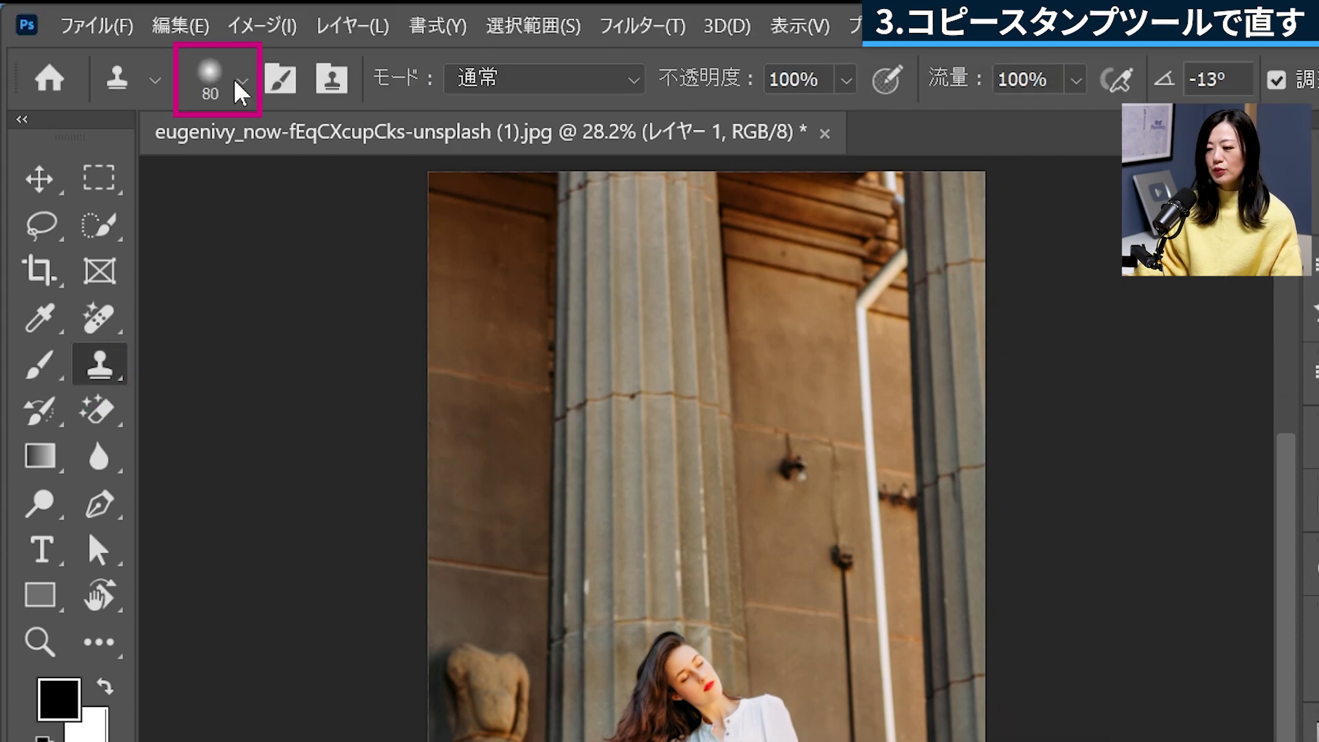
pyautogui.click(237, 81)
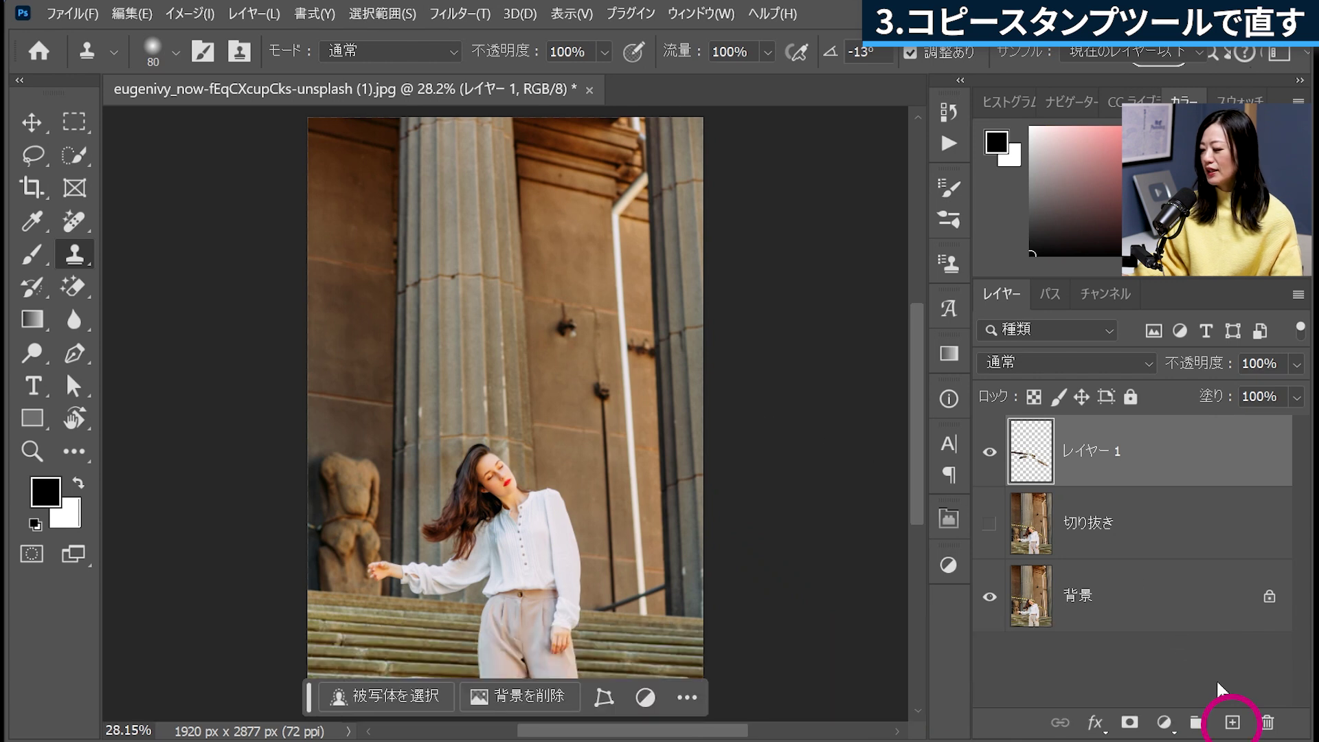
# Add a new empty top layer and set Clone Stamp sampling to Current & Below
pyautogui.click(1232, 726)
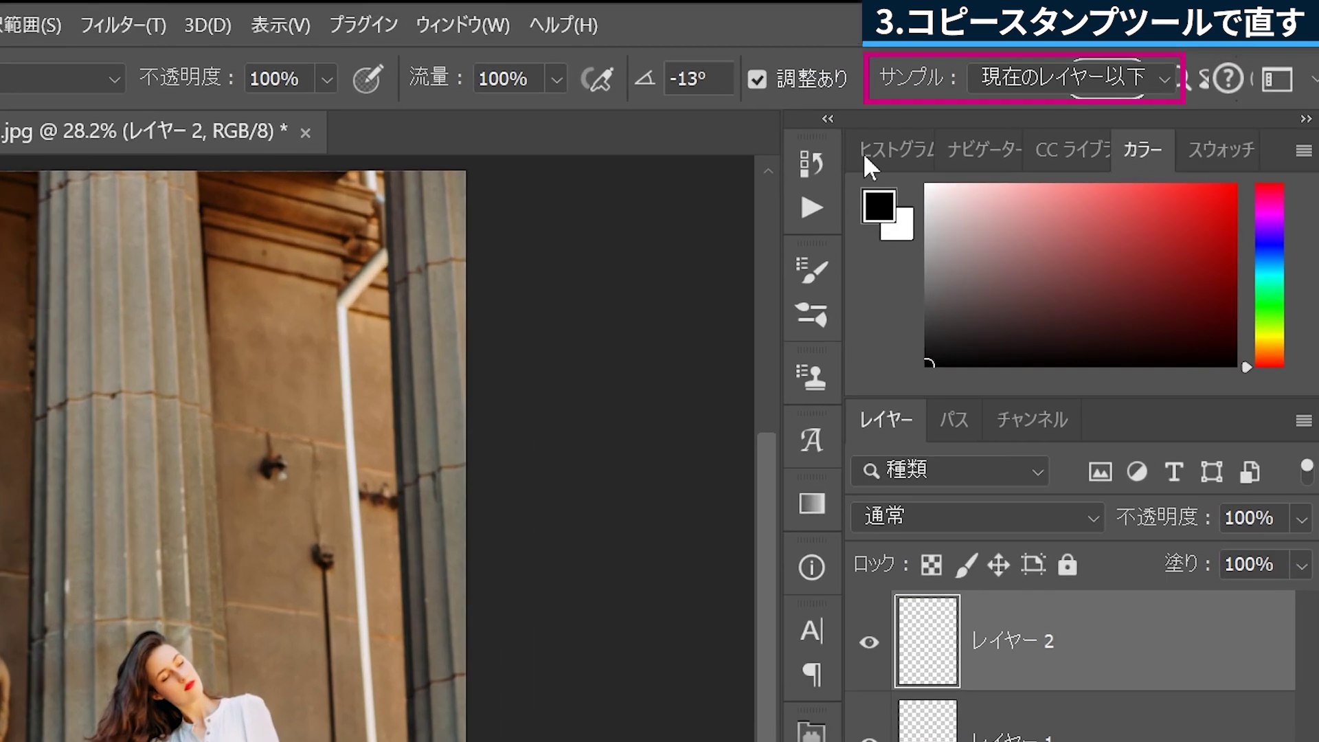
pyautogui.click(1155, 83)
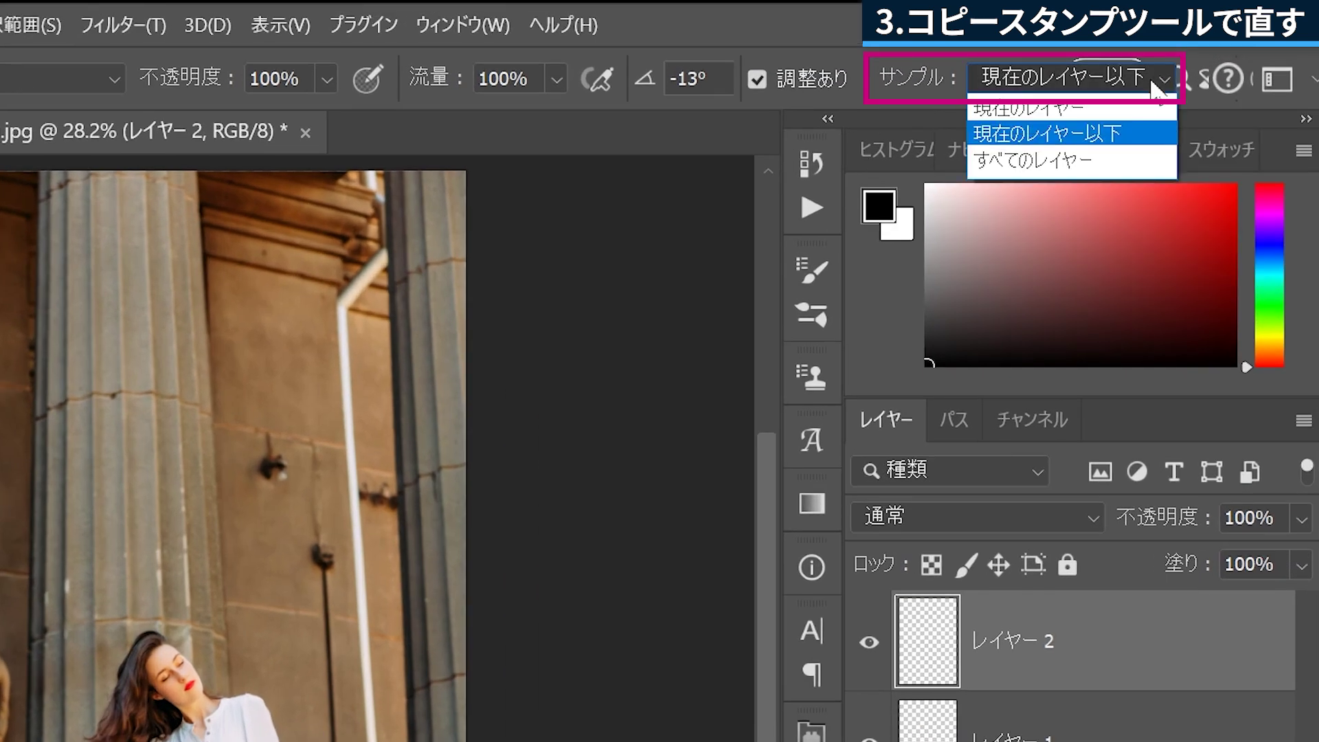
pyautogui.click(1137, 137)
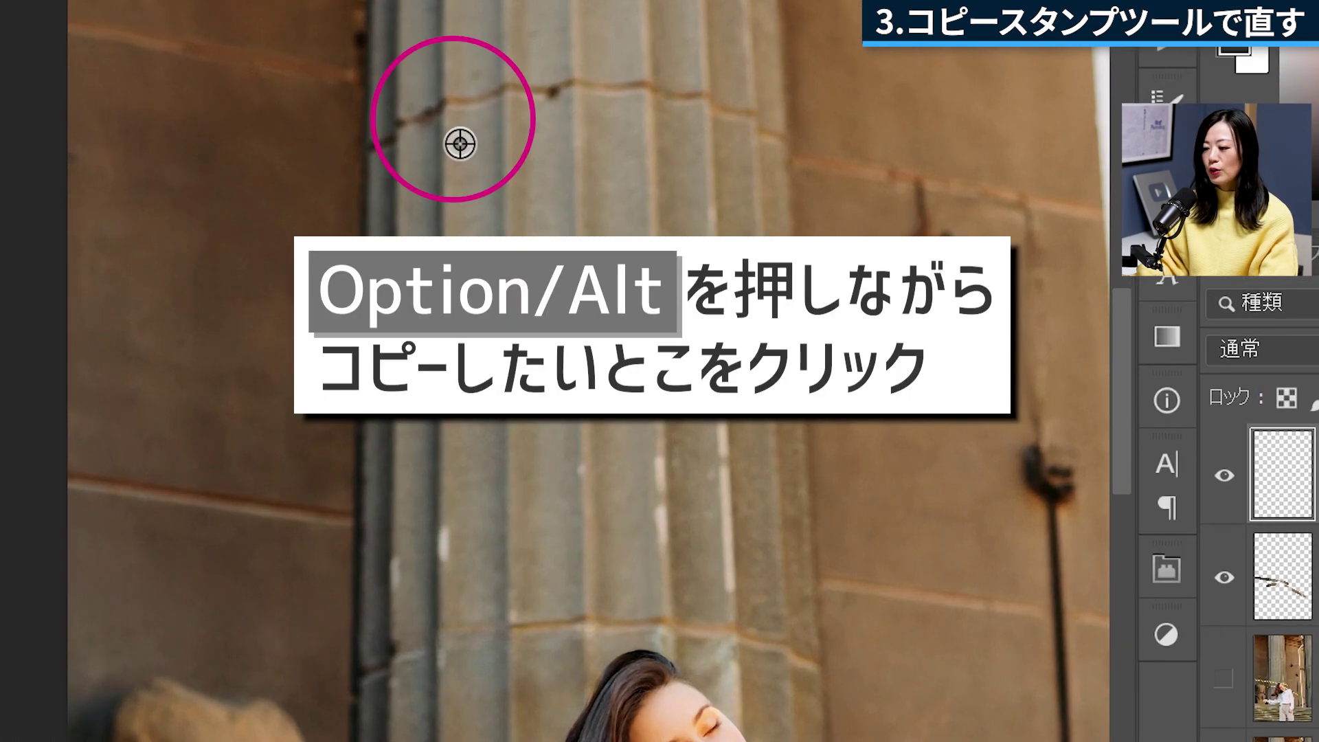
# Clone clean pillar stone over the flaw low on the left column, then sample a higher spot
pyautogui.keyDown('alt'); pyautogui.click(449, 104); pyautogui.keyUp('alt')
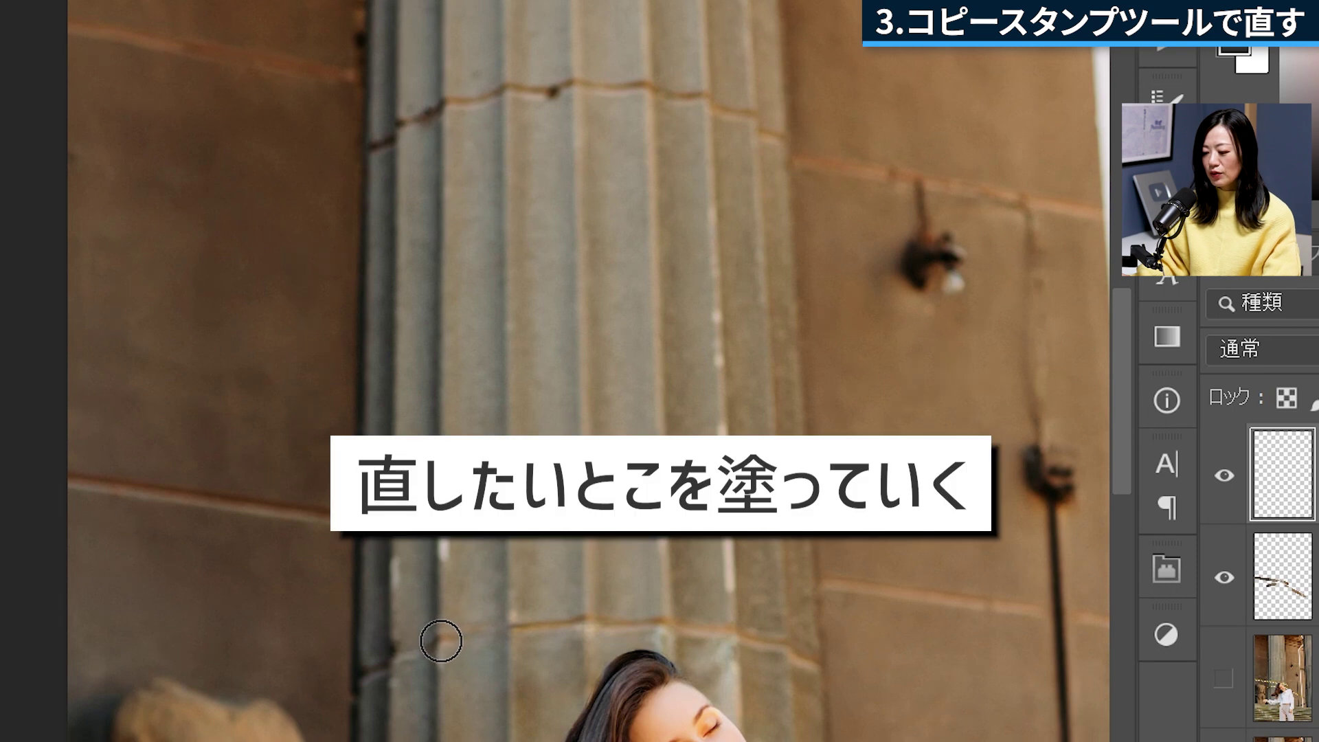
pyautogui.moveTo(441, 642); pyautogui.dragTo(492, 629)
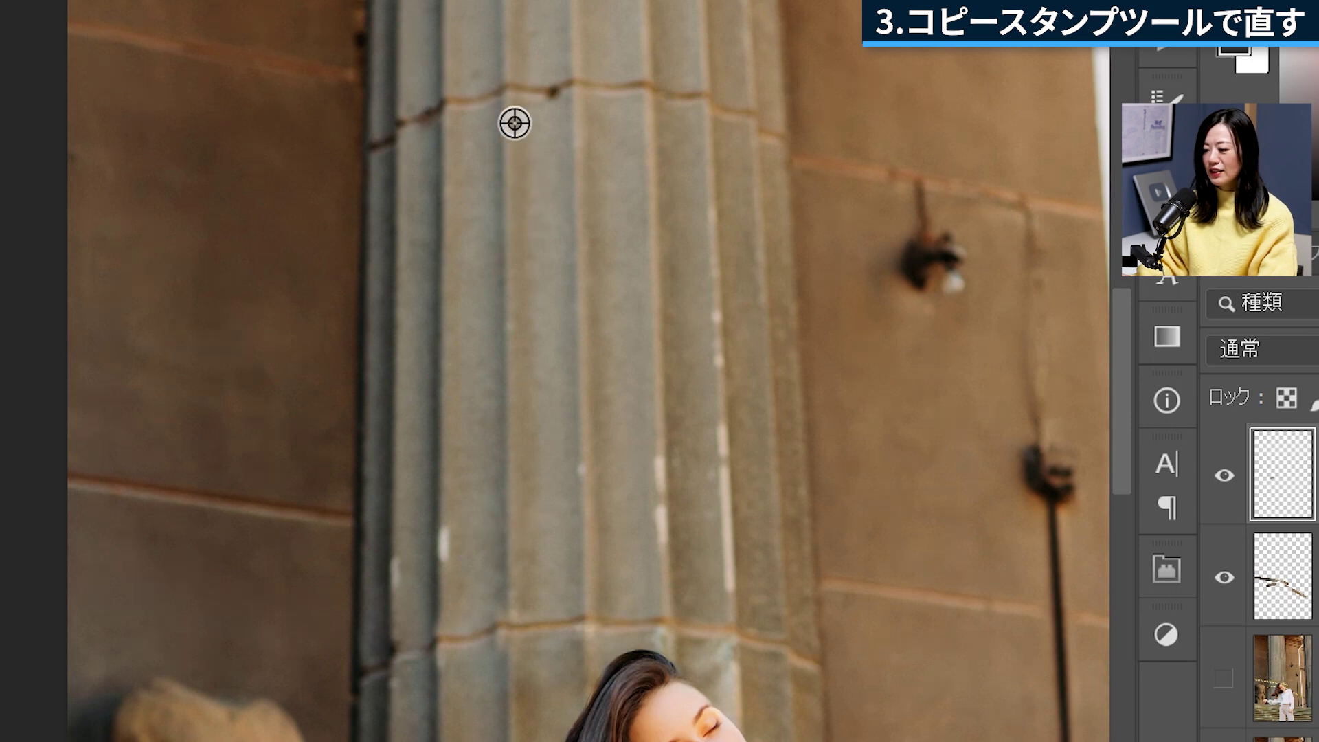
pyautogui.keyDown('alt'); pyautogui.click(502, 100); pyautogui.keyUp('alt')
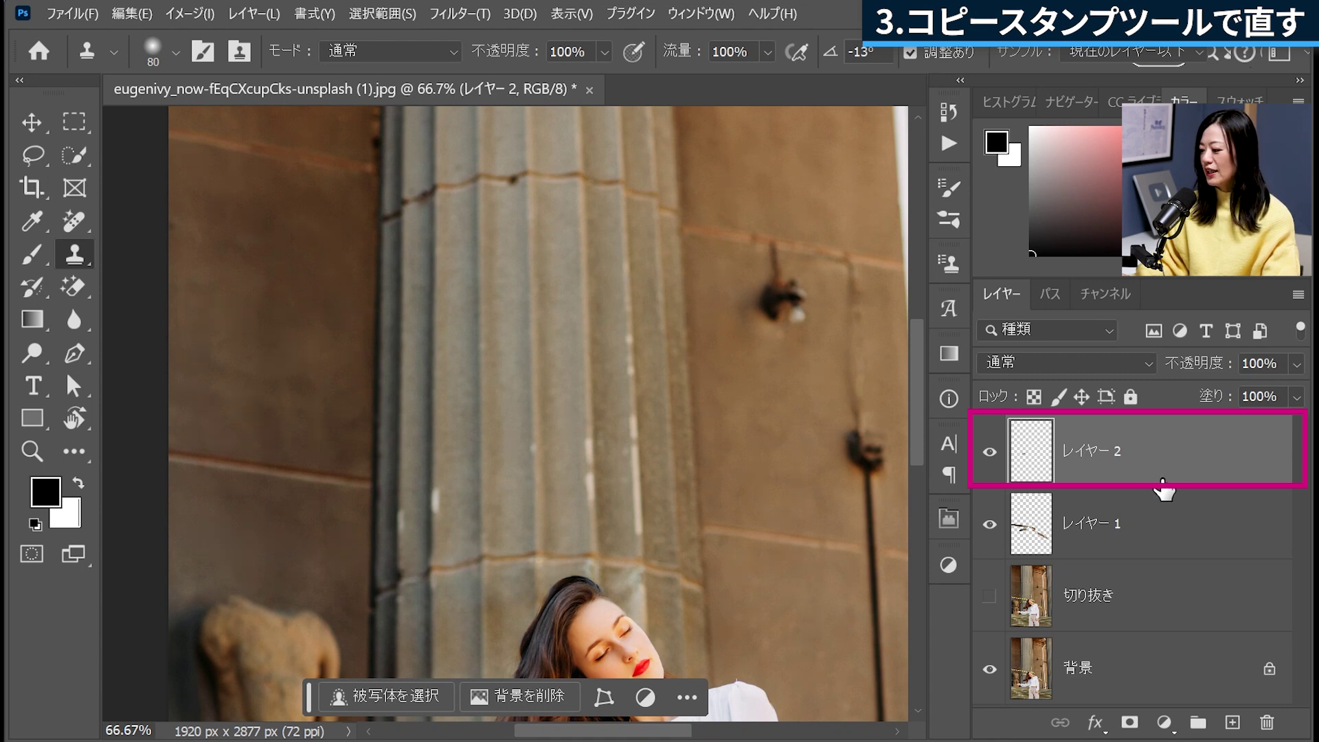
# Add a mask to レイヤー 2 and set up a small soft brush to paint on it
pyautogui.click(1130, 723)
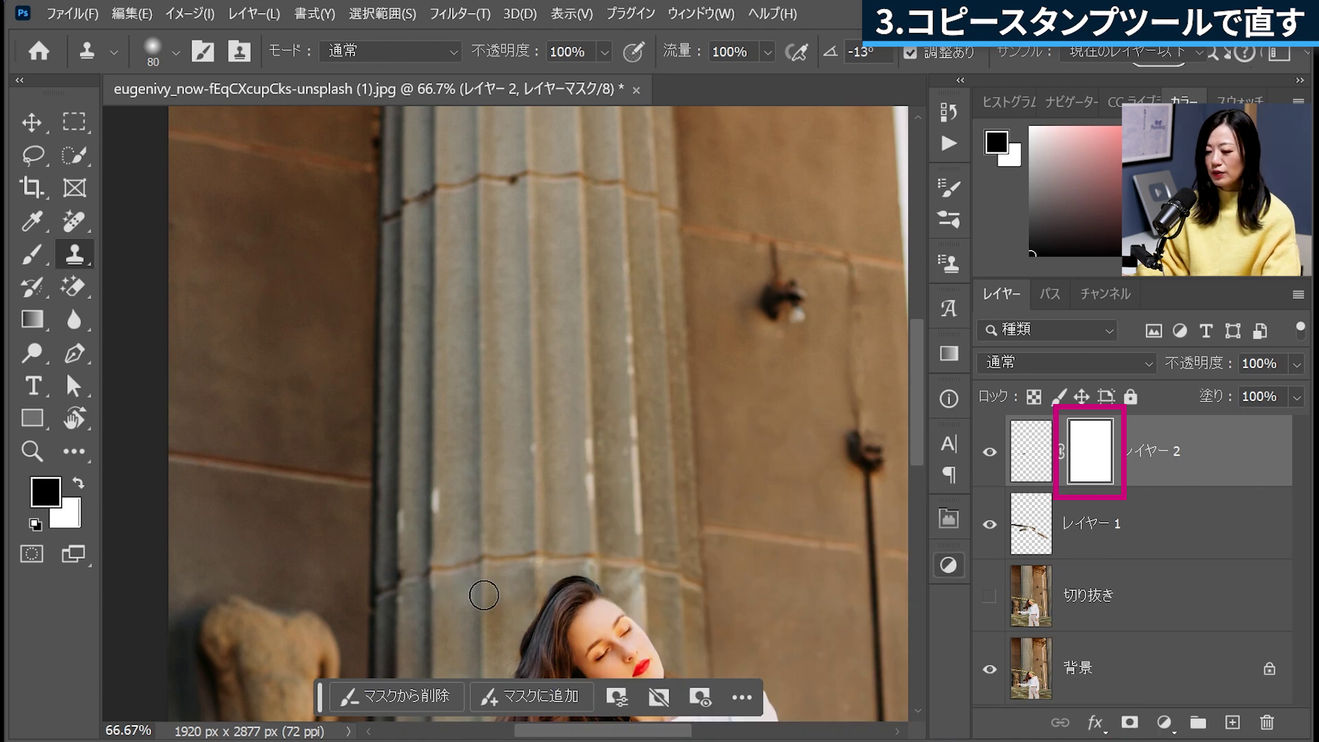
pyautogui.click(32, 256)
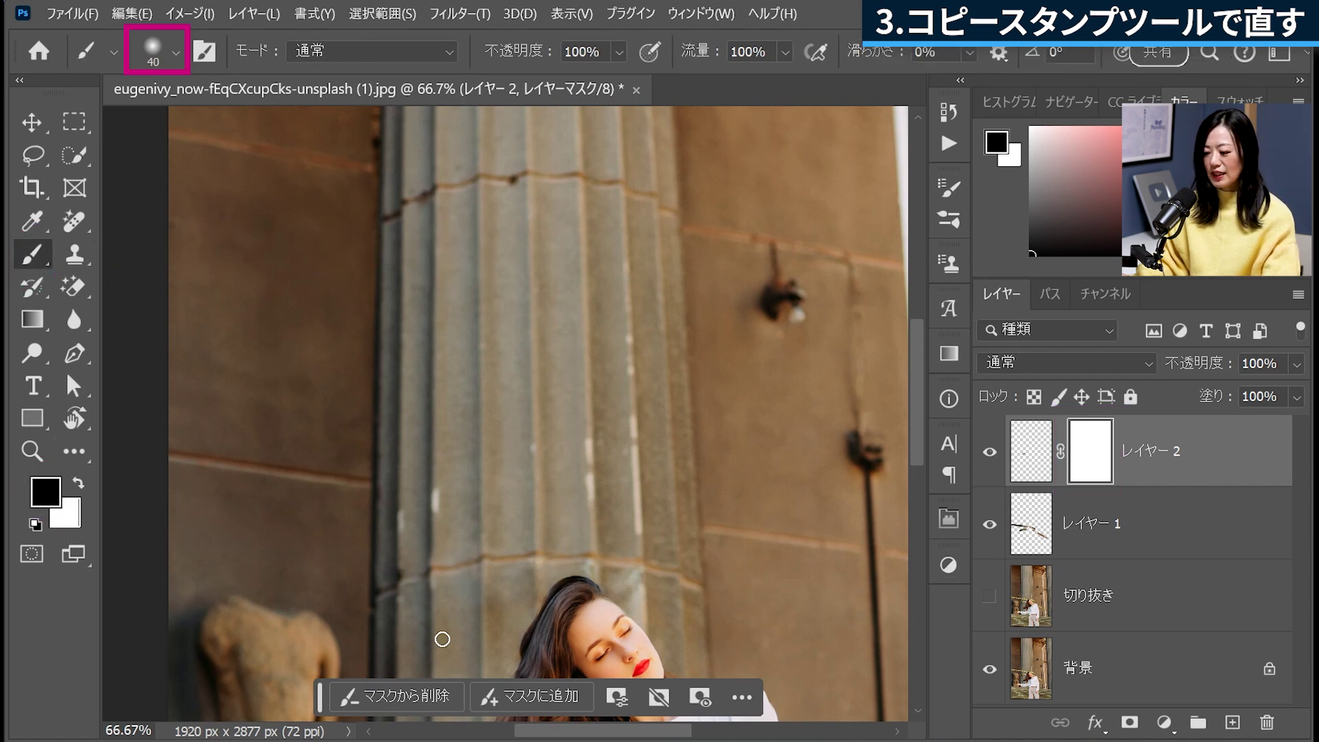
pyautogui.click(173, 50)
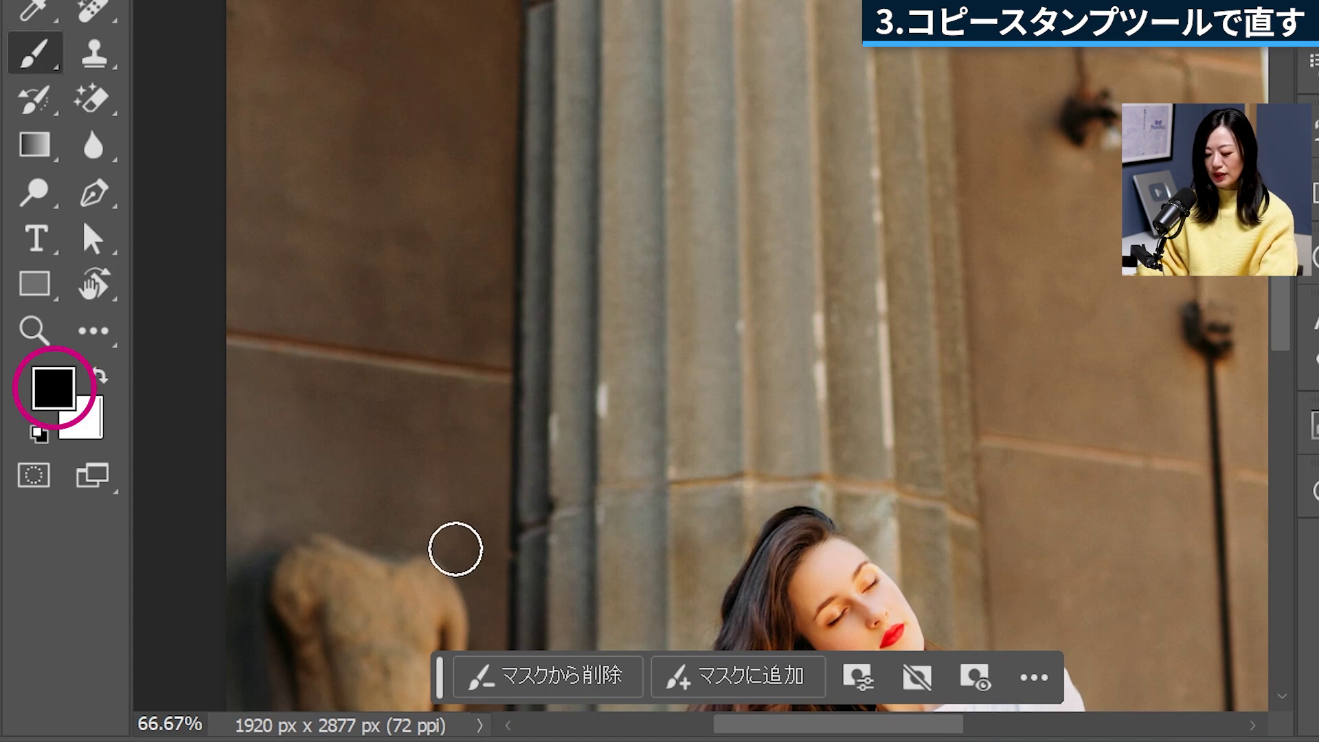
pyautogui.press('x')
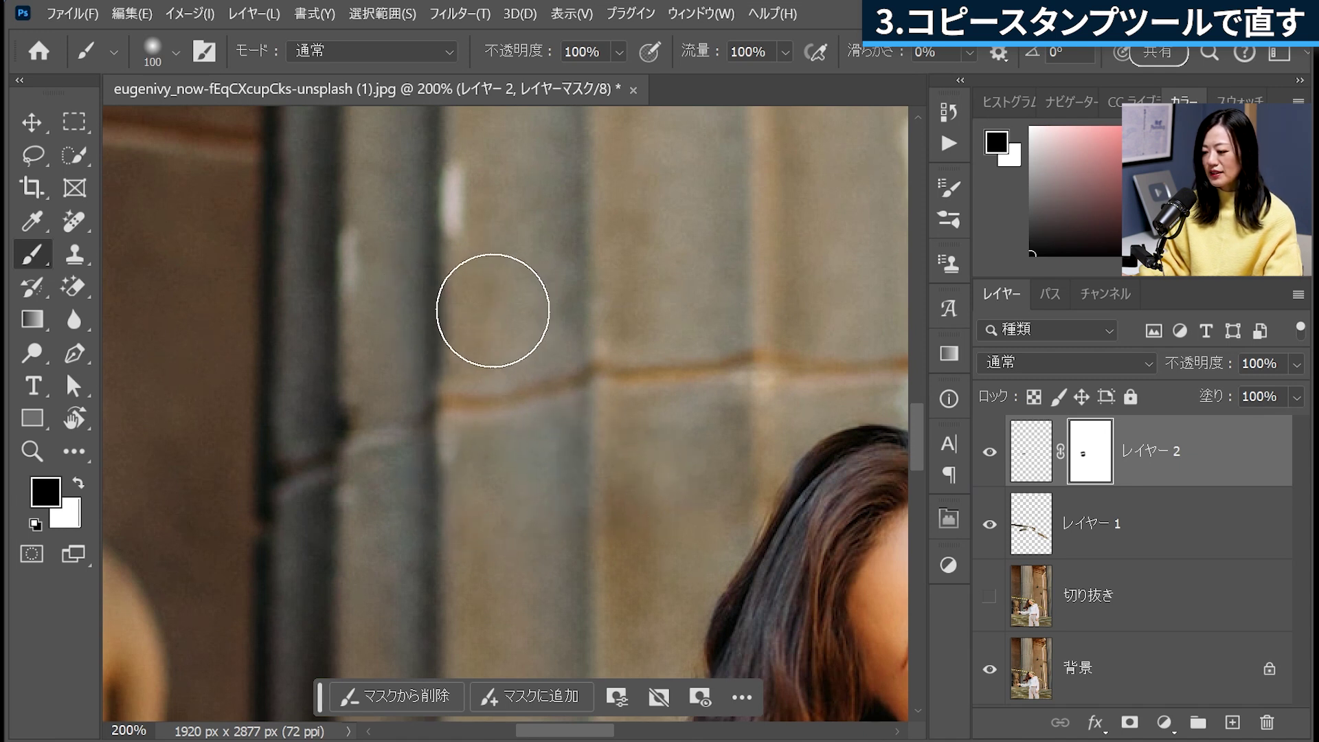
pyautogui.press('[')
pyautogui.press('[')
pyautogui.press('[')
pyautogui.press('x')
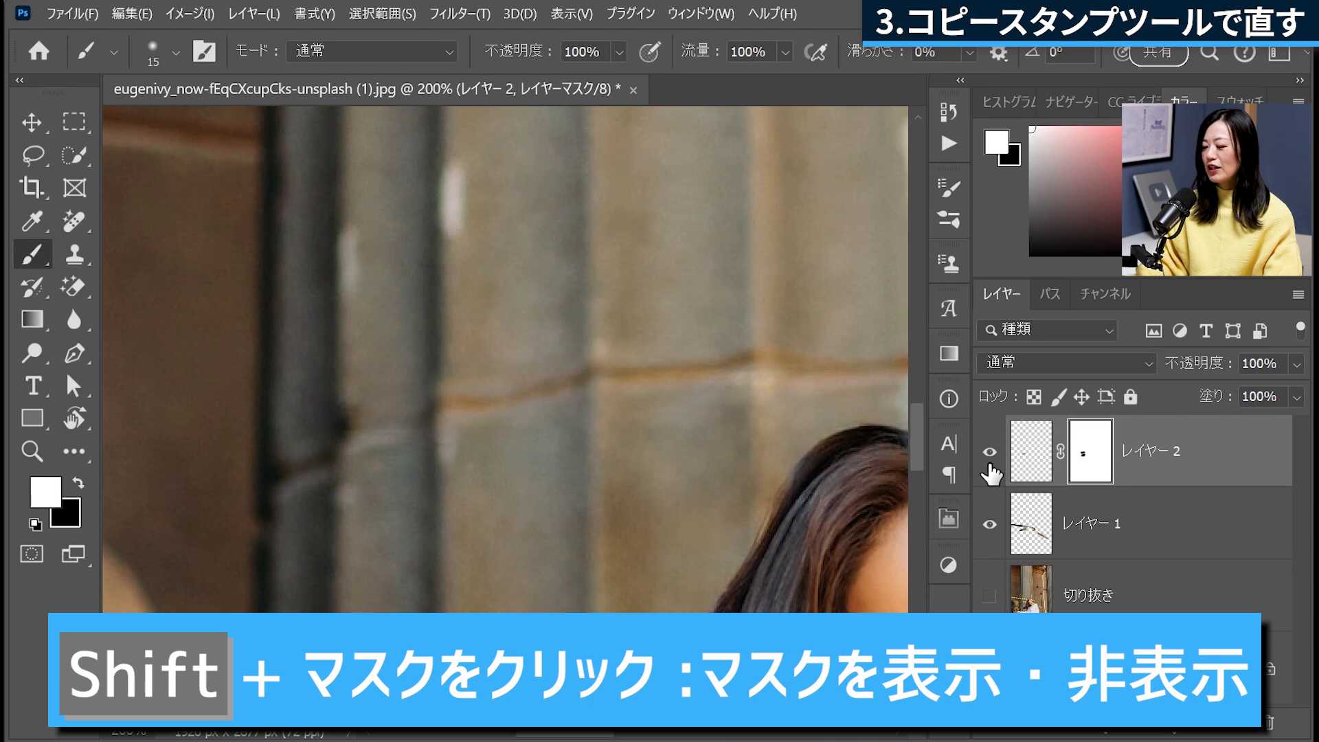
pyautogui.keyDown('shift'); pyautogui.click(1090, 459); pyautogui.keyUp('shift')
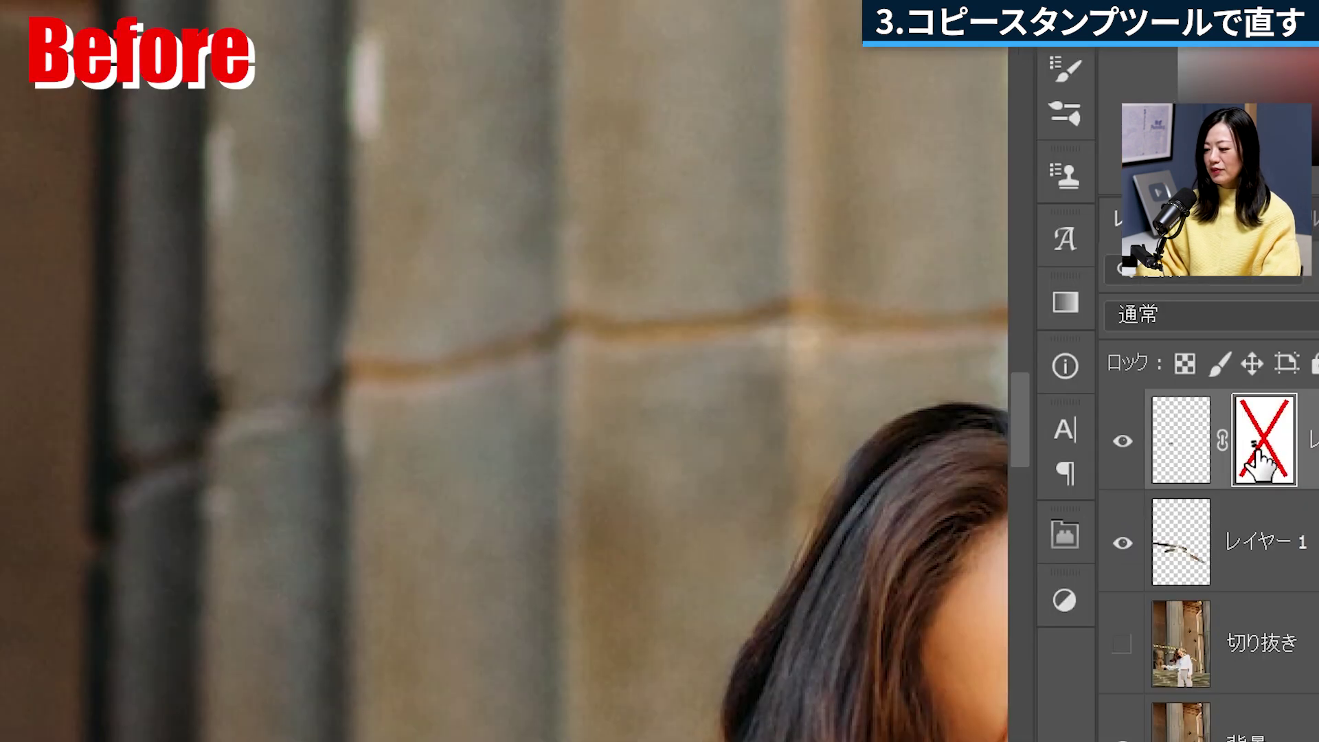
pyautogui.keyDown('shift'); pyautogui.click(1254, 450); pyautogui.keyUp('shift')
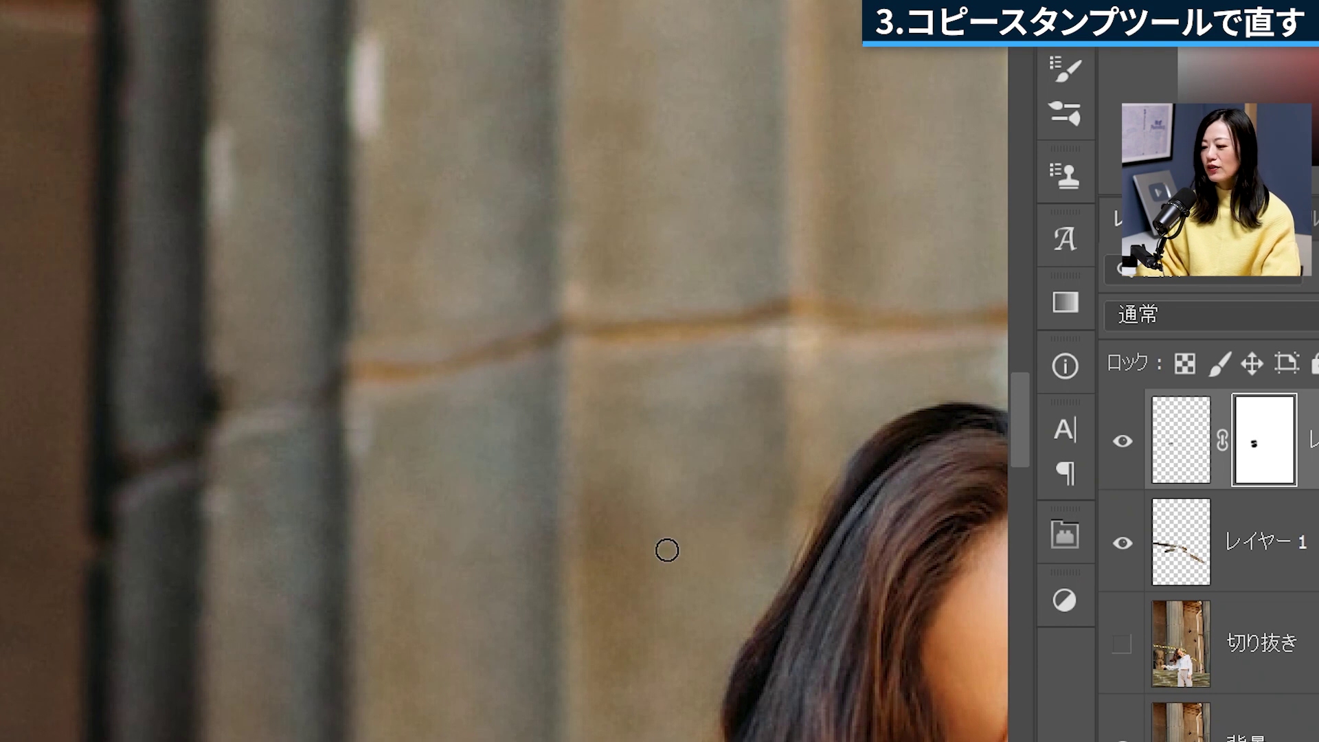
pyautogui.hotkey('ctrl', '0')
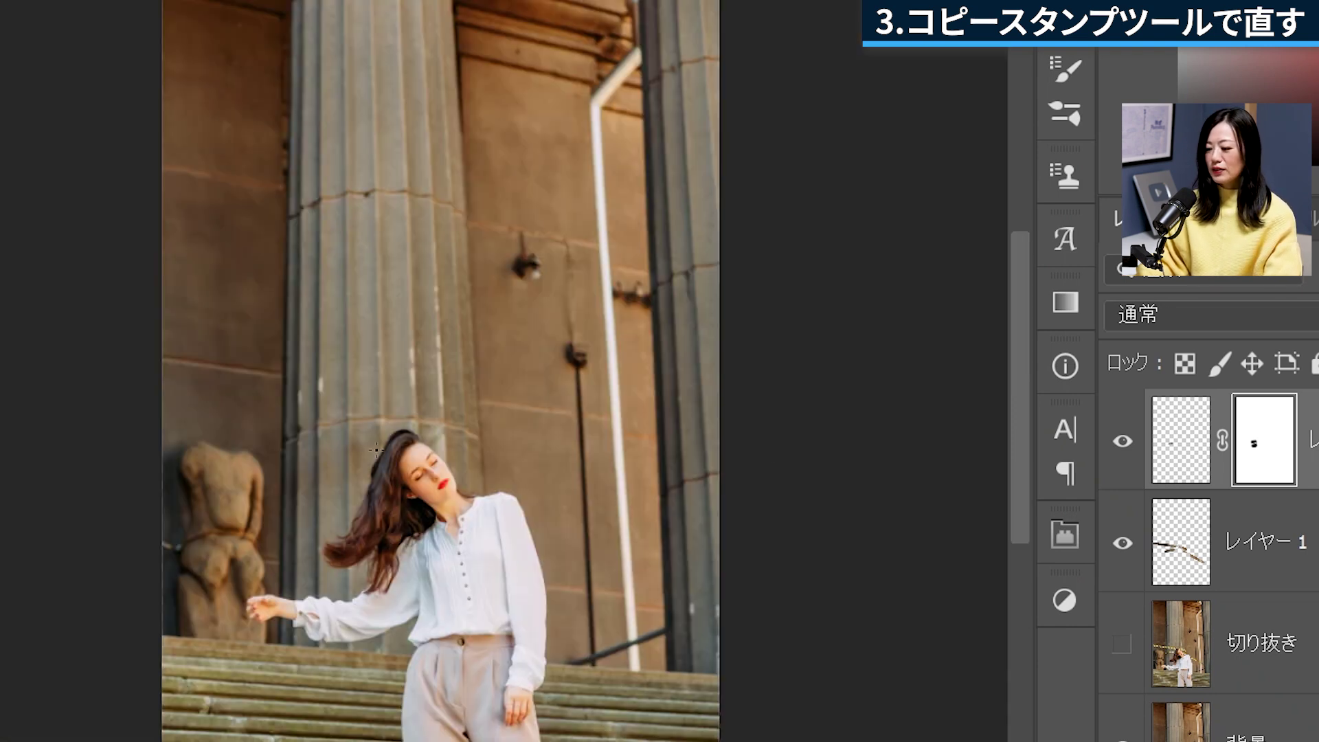
pyautogui.click(1121, 446)
pyautogui.click(1120, 447)
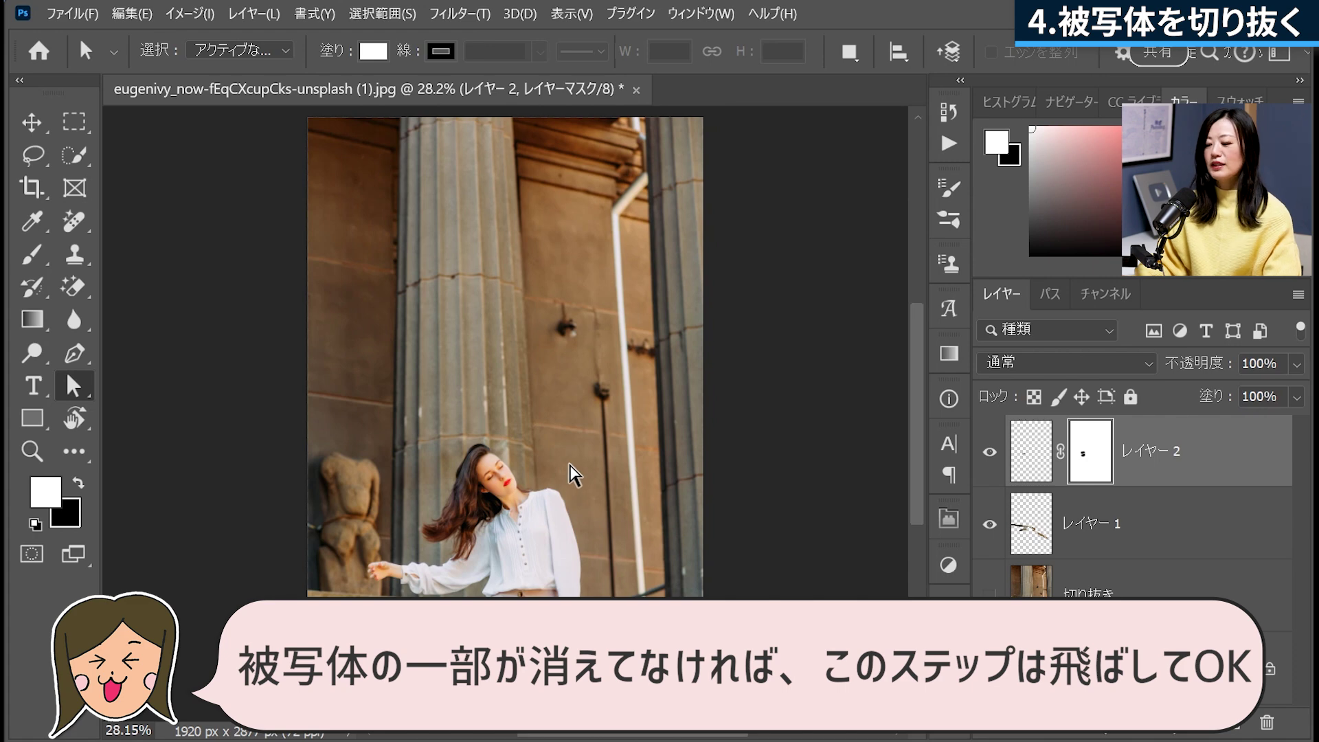
# Show only the 切り抜き layer, make it active, and Select Subject on the woman
pyautogui.scroll(1, 633, 506)
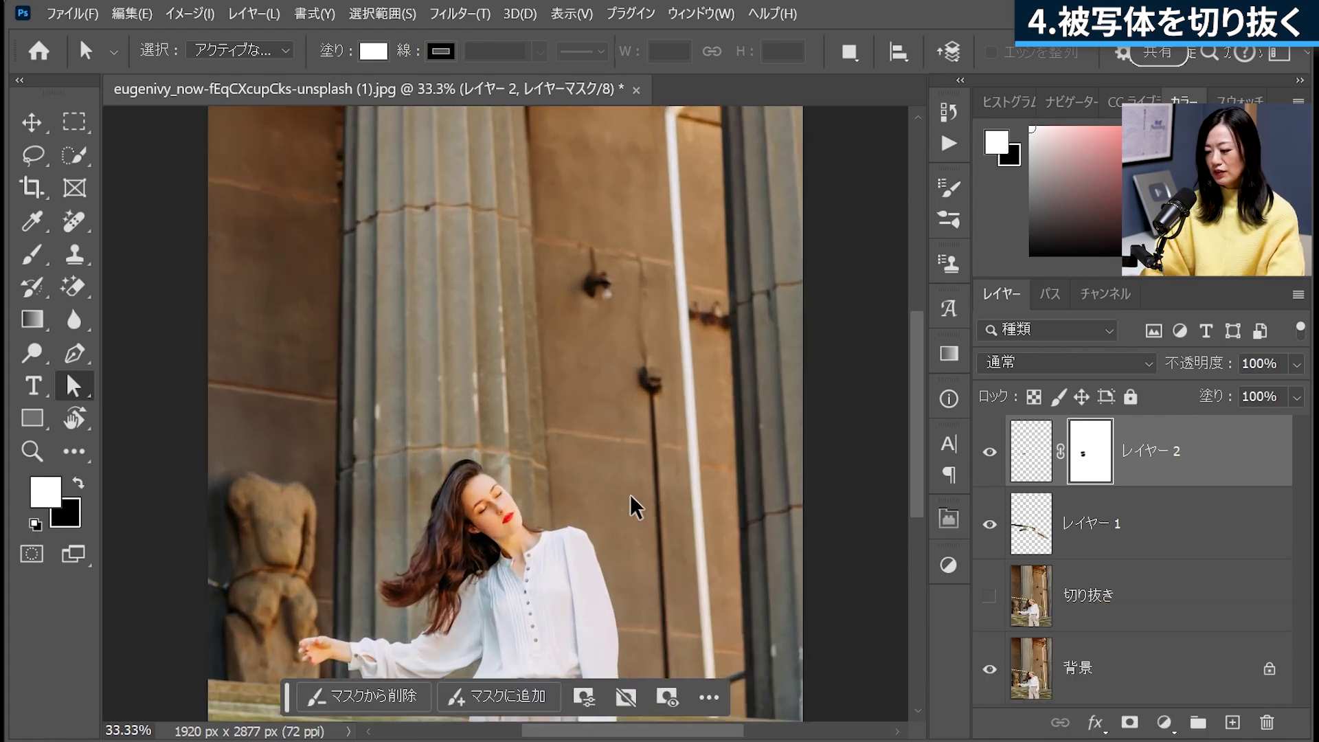
pyautogui.scroll(2, 633, 506)
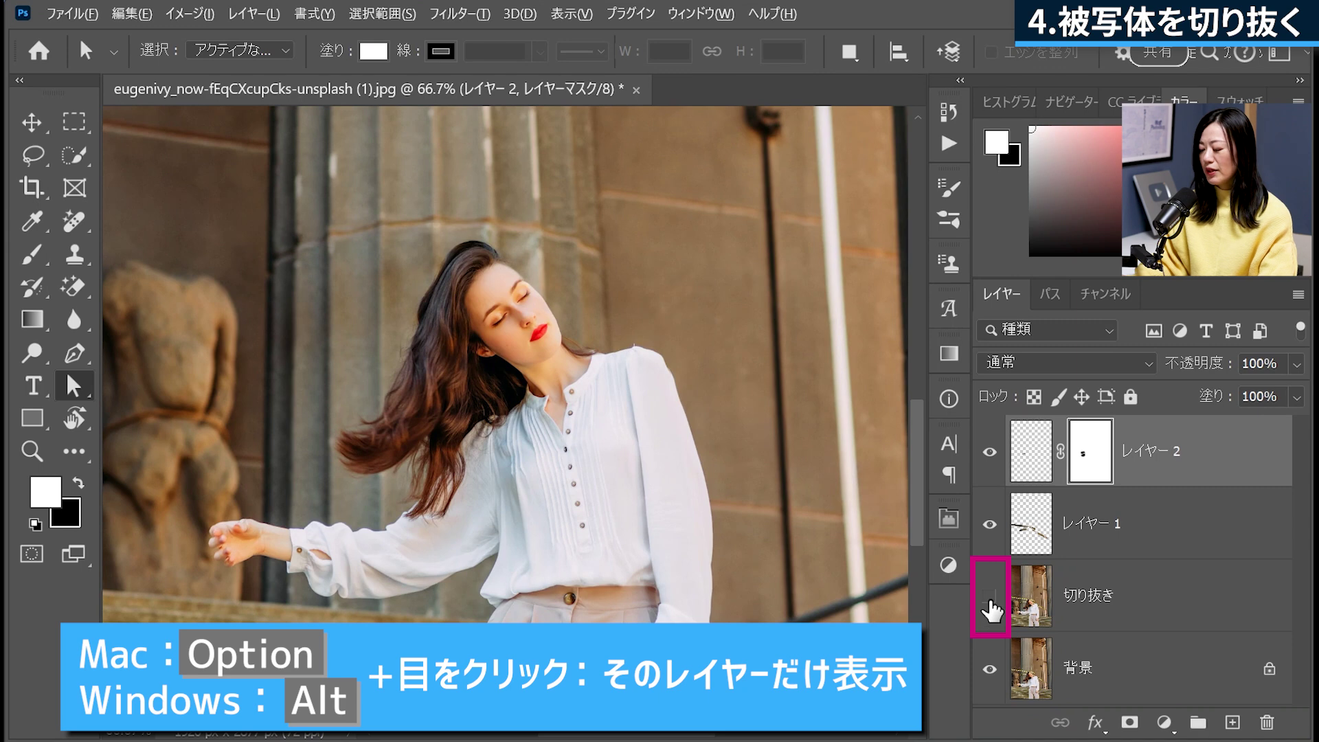
pyautogui.keyDown('alt'); pyautogui.click(990, 598); pyautogui.keyUp('alt')
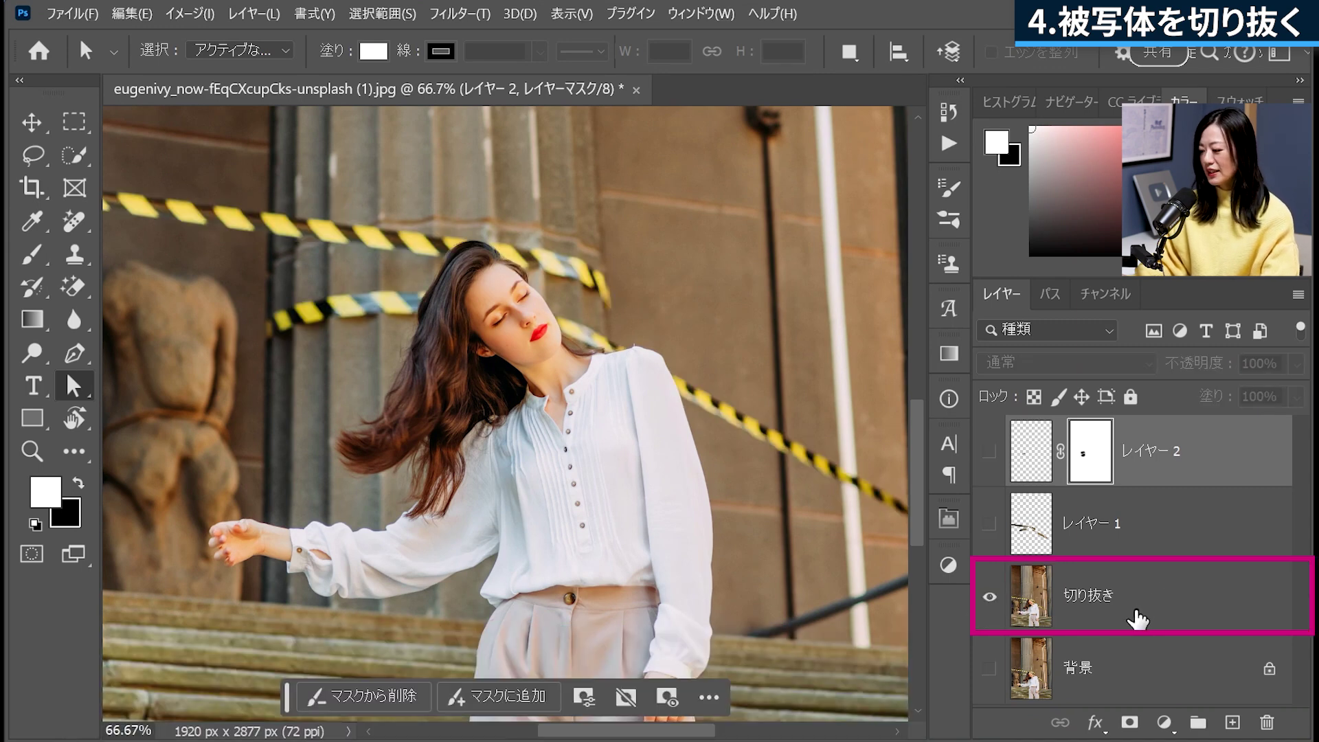
pyautogui.click(1142, 619)
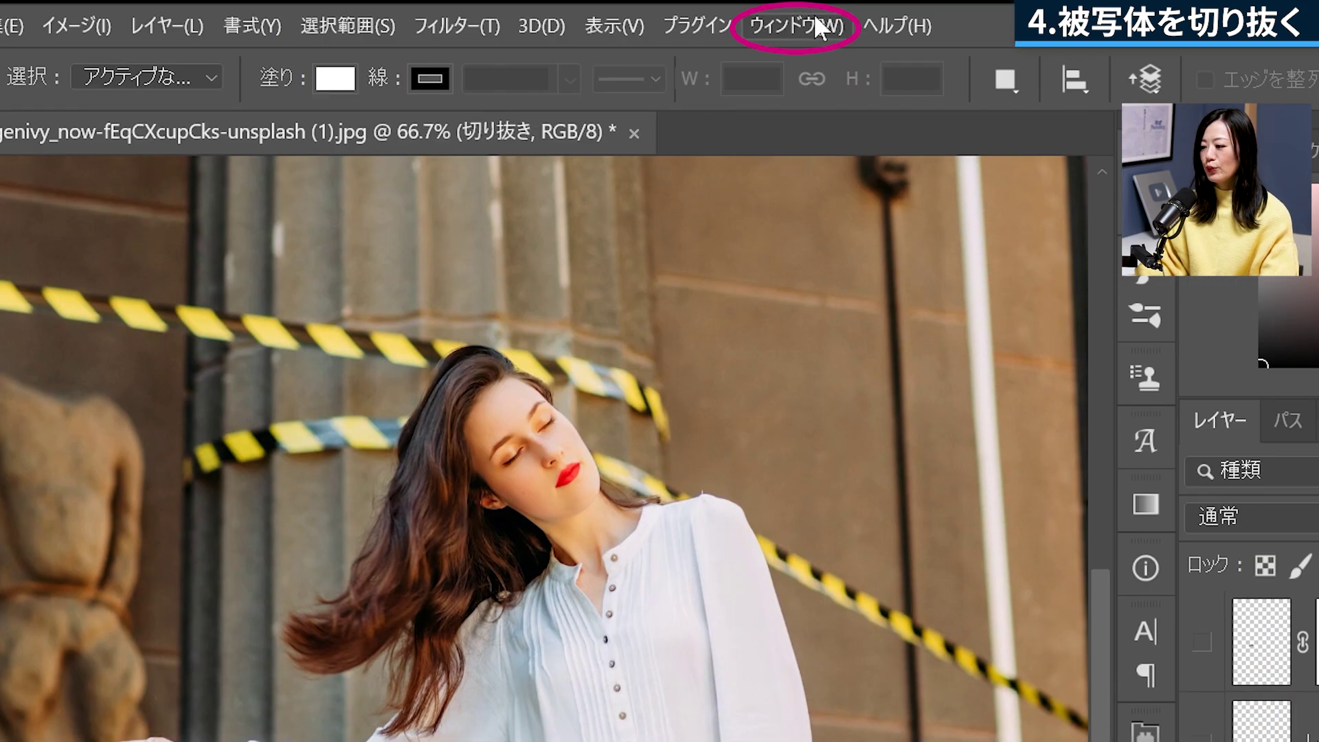
pyautogui.click(816, 19)
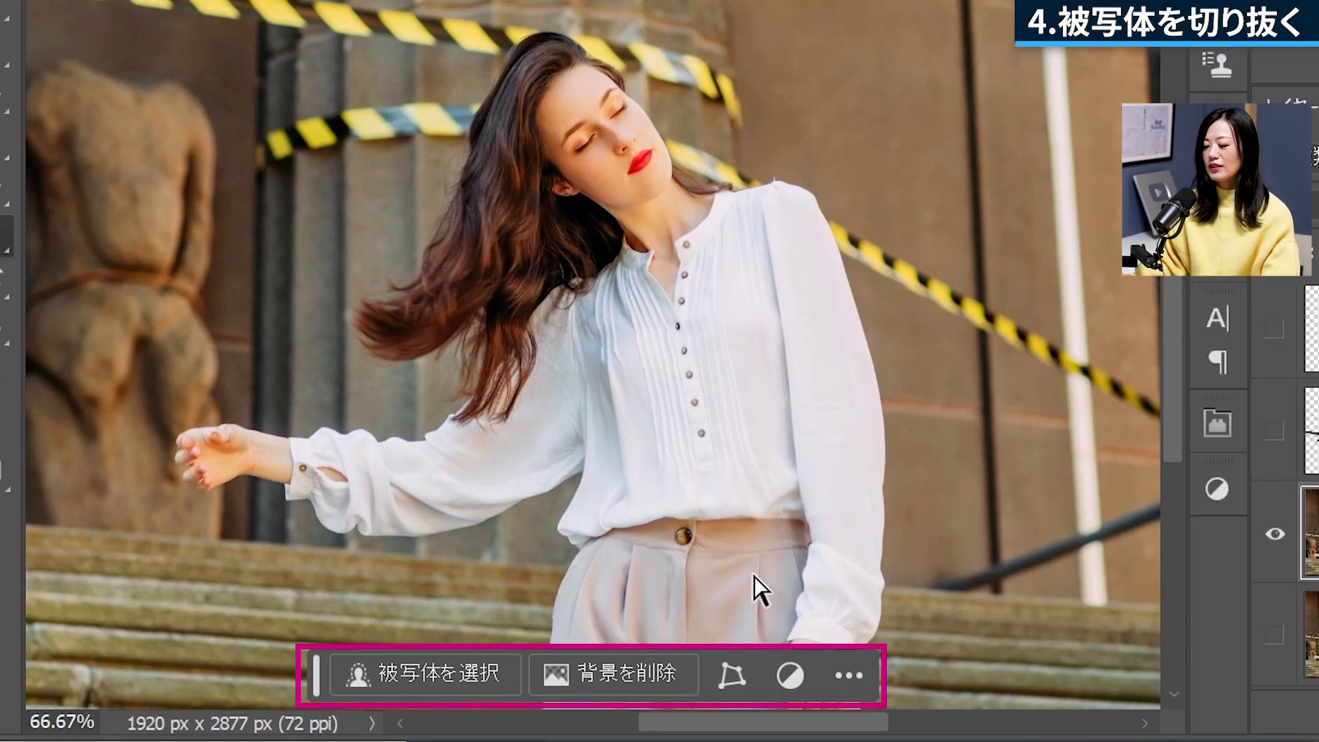
pyautogui.click(455, 671)
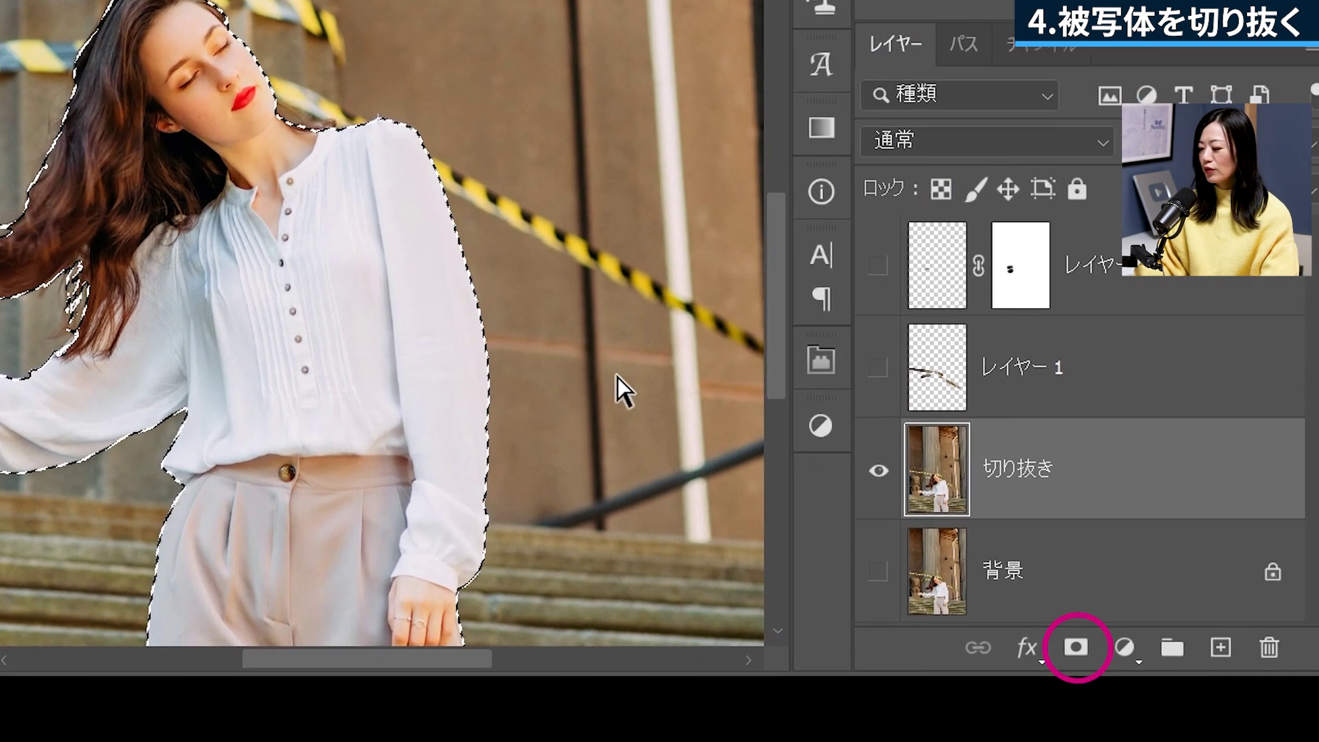
# Mask 切り抜き to the woman, unhide all other layers, and move 切り抜き to the top
pyautogui.click(1076, 650)
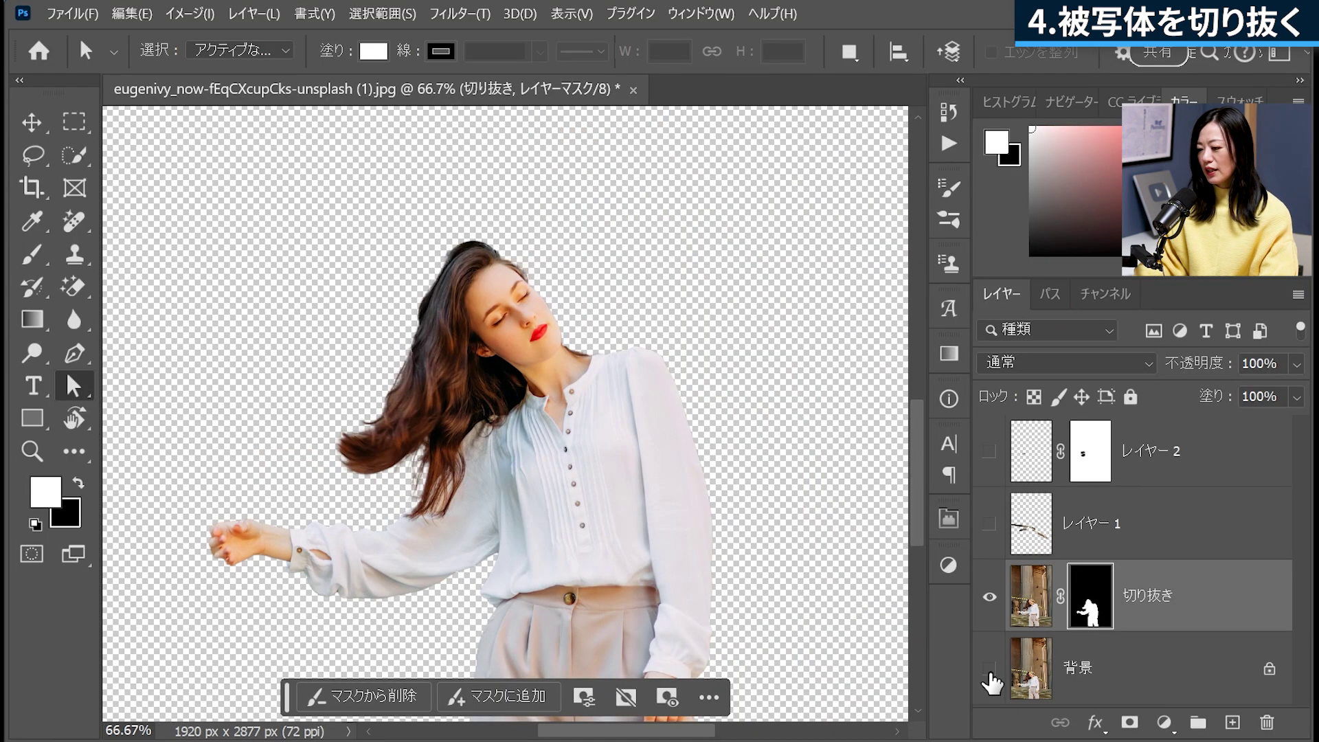
pyautogui.click(990, 668)
pyautogui.click(990, 525)
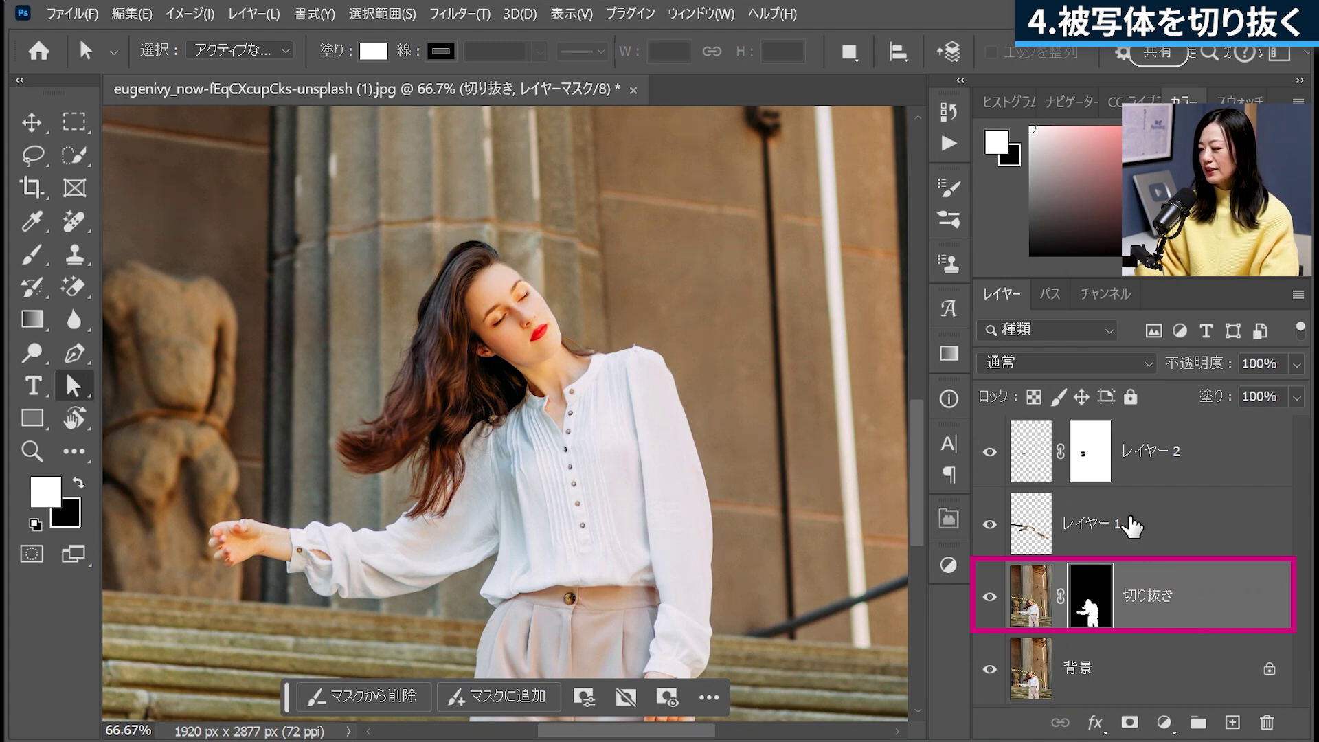
pyautogui.moveTo(1168, 598)
pyautogui.mouseDown()
pyautogui.moveTo(1135, 433)
pyautogui.moveTo(1138, 444)
pyautogui.mouseUp()
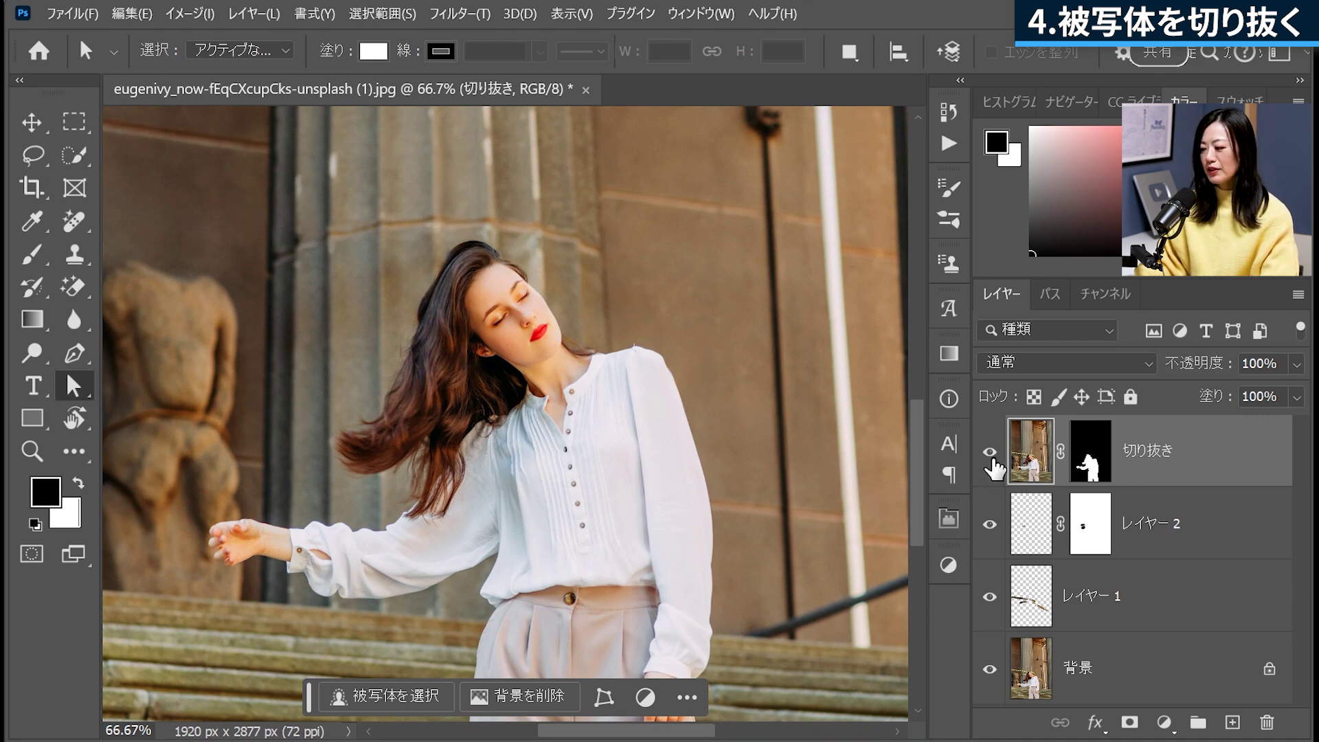
pyautogui.click(991, 455)
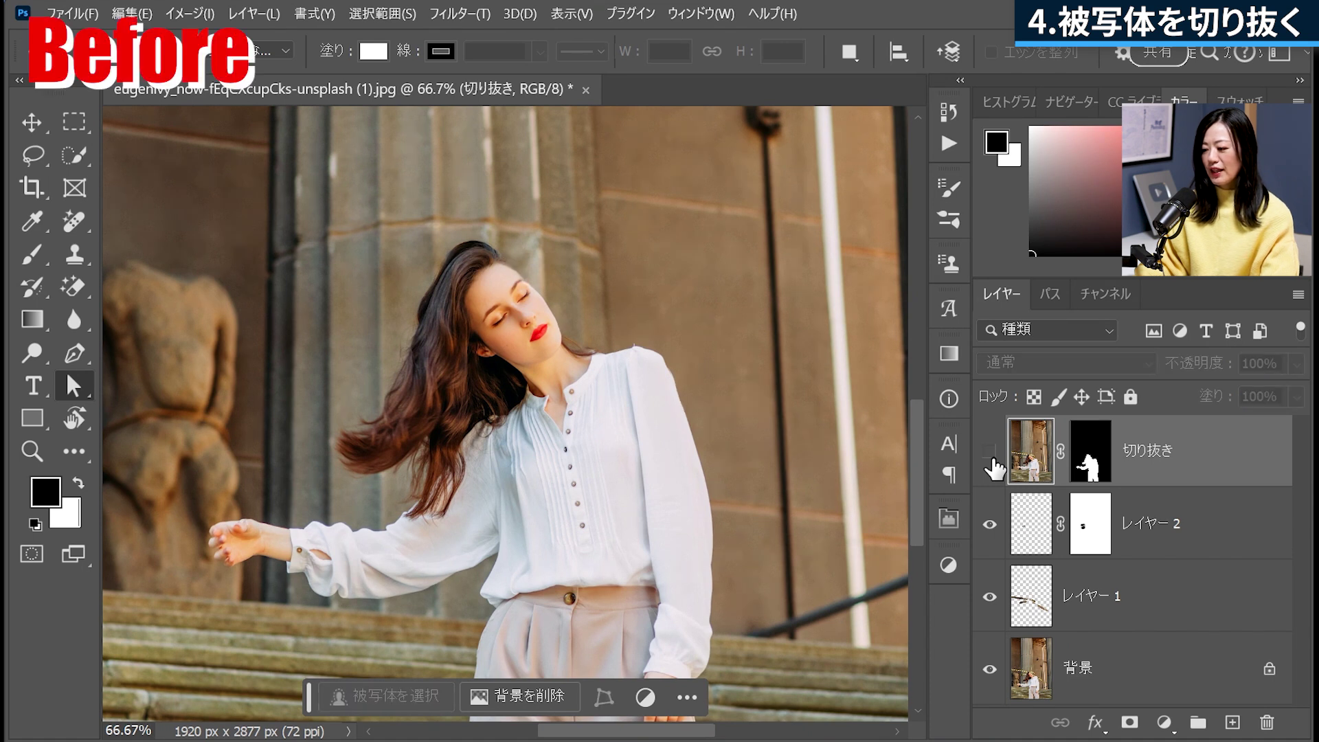
pyautogui.click(990, 453)
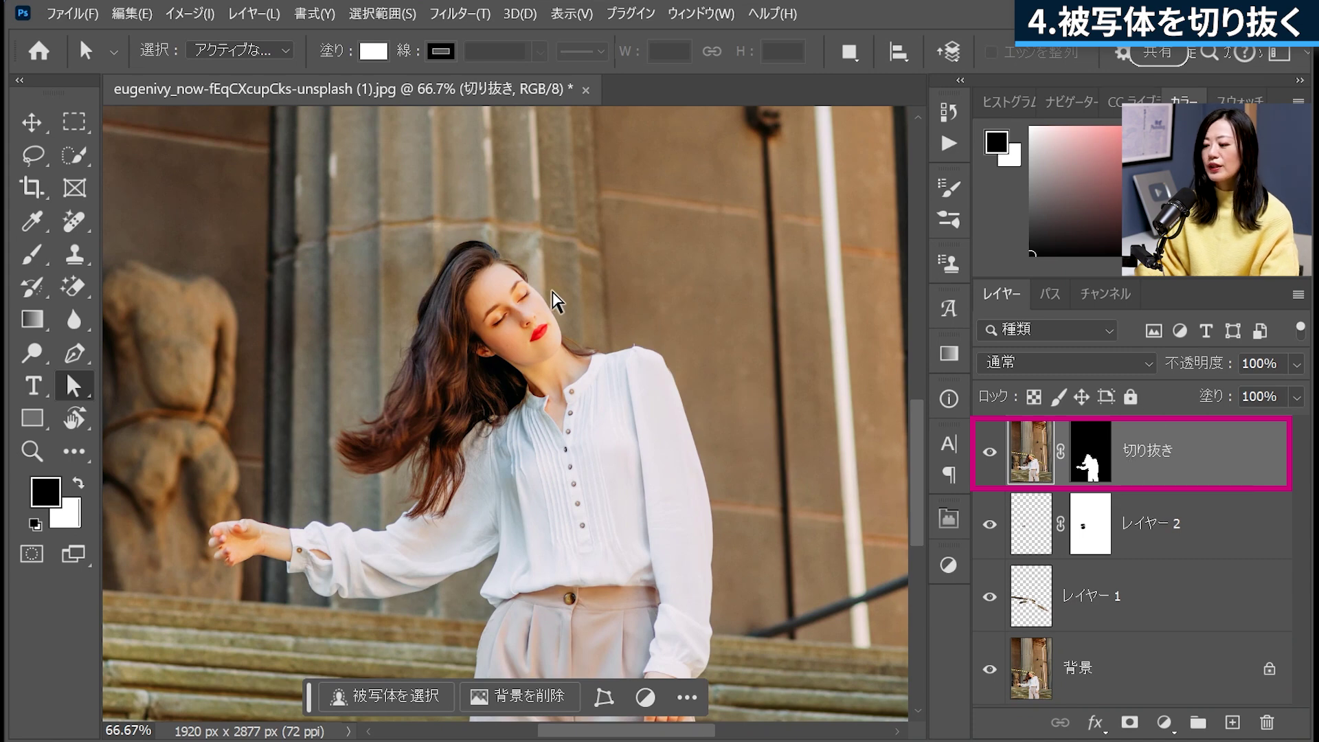
pyautogui.hotkey('ctrl', '0')
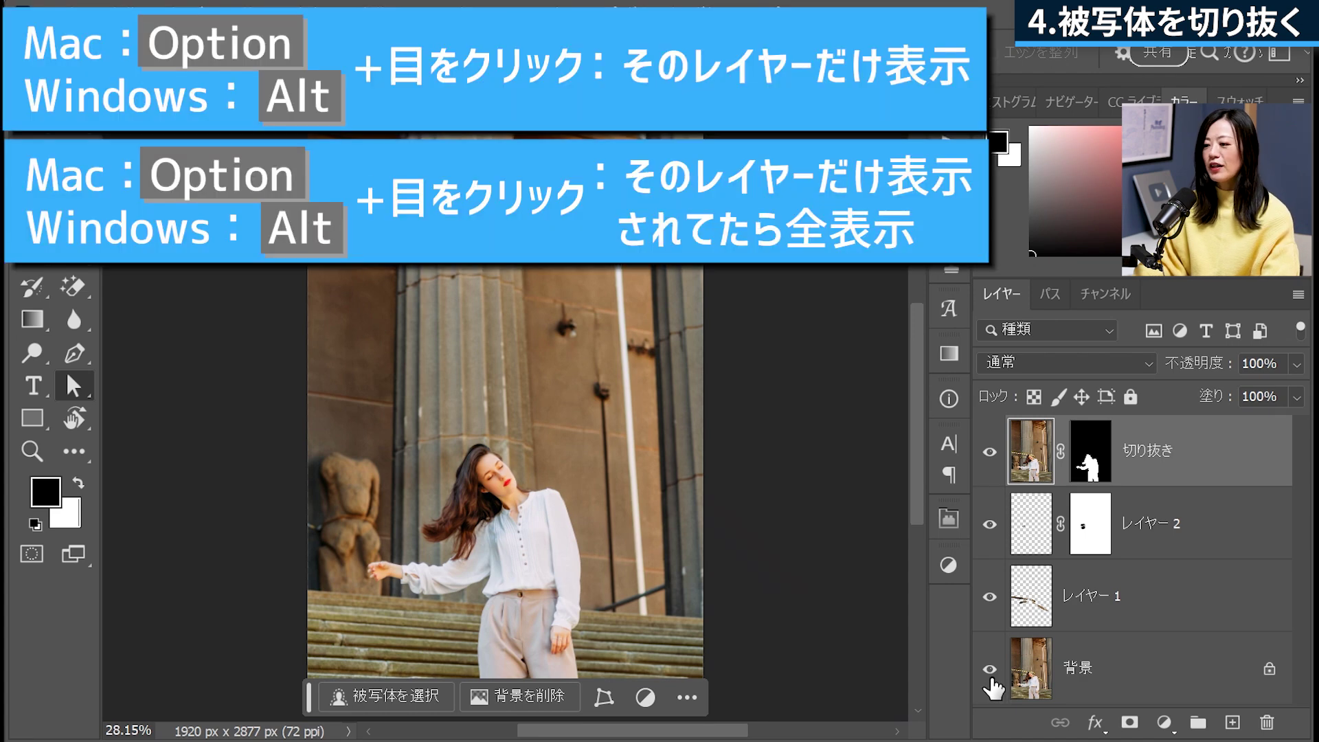
pyautogui.keyDown('alt'); pyautogui.click(990, 677); pyautogui.keyUp('alt')
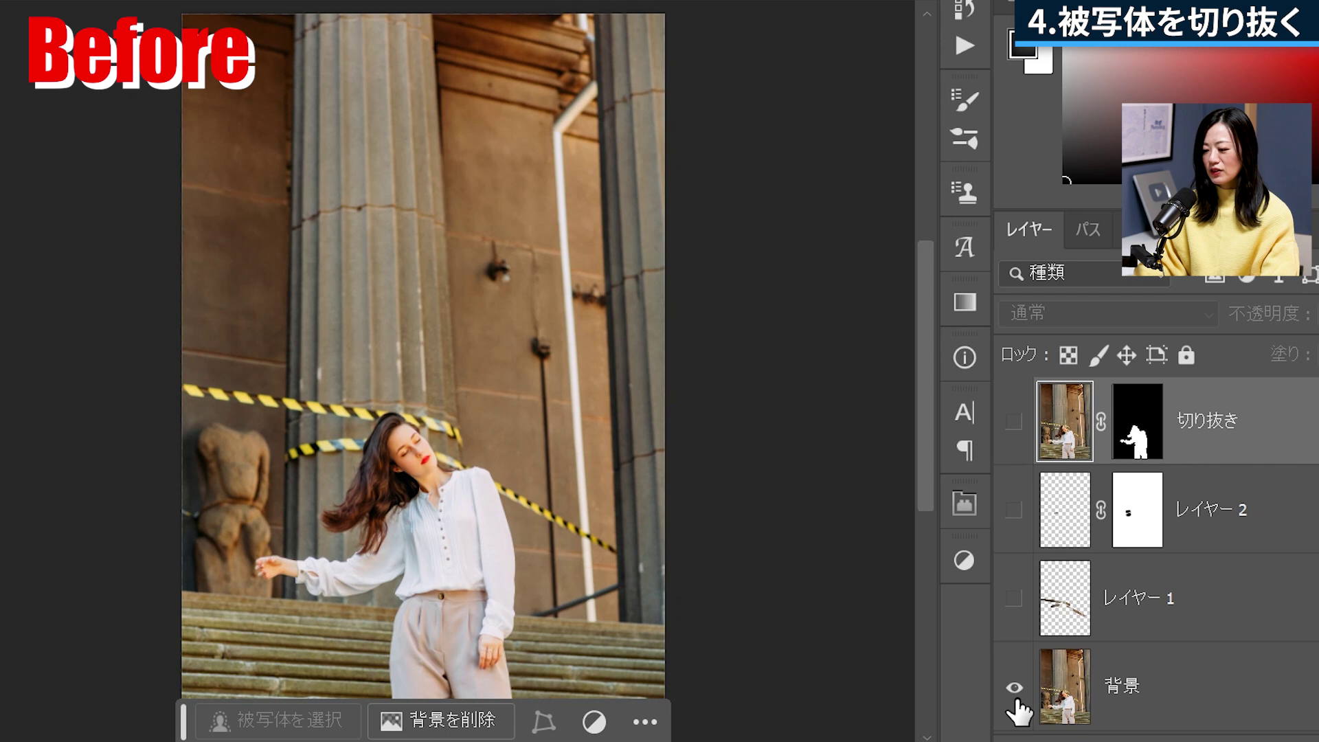
pyautogui.keyDown('alt'); pyautogui.click(1017, 704); pyautogui.keyUp('alt')
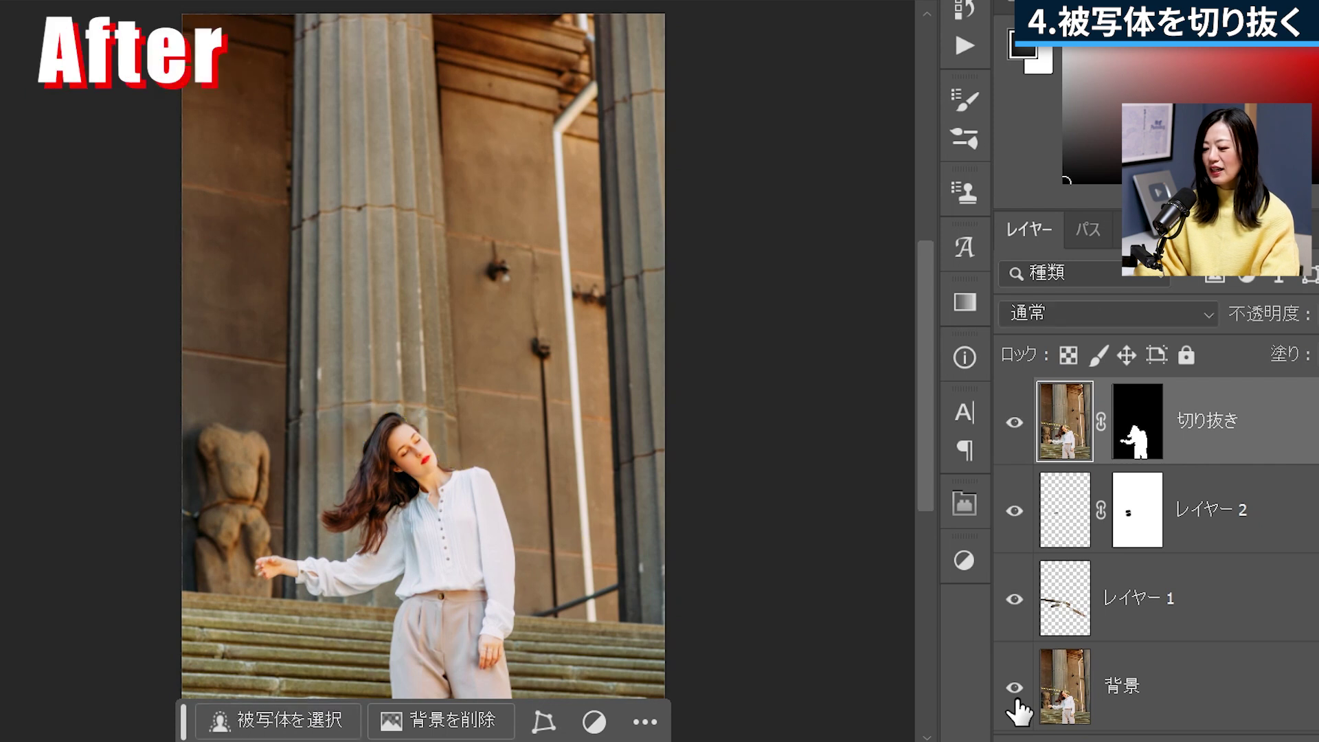
pyautogui.keyDown('alt'); pyautogui.click(1020, 690); pyautogui.keyUp('alt')
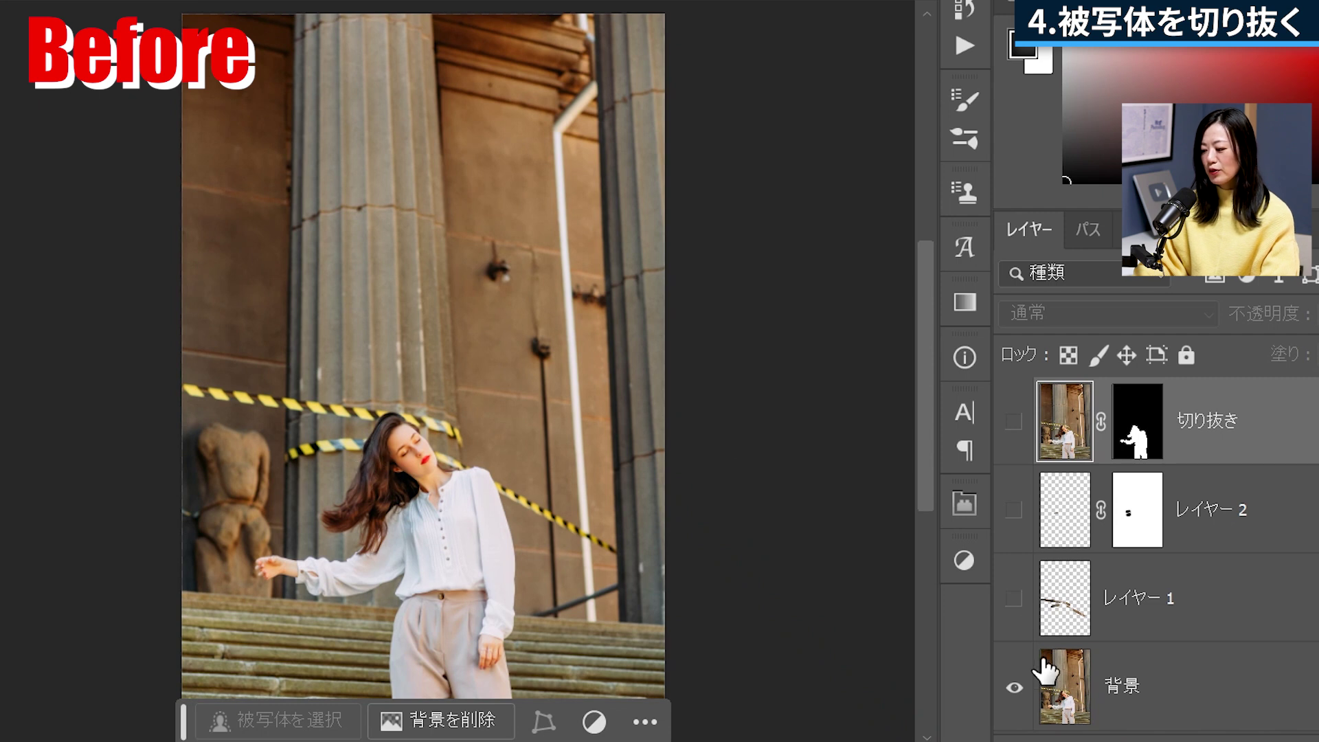
pyautogui.keyDown('alt'); pyautogui.click(1015, 687); pyautogui.keyUp('alt')
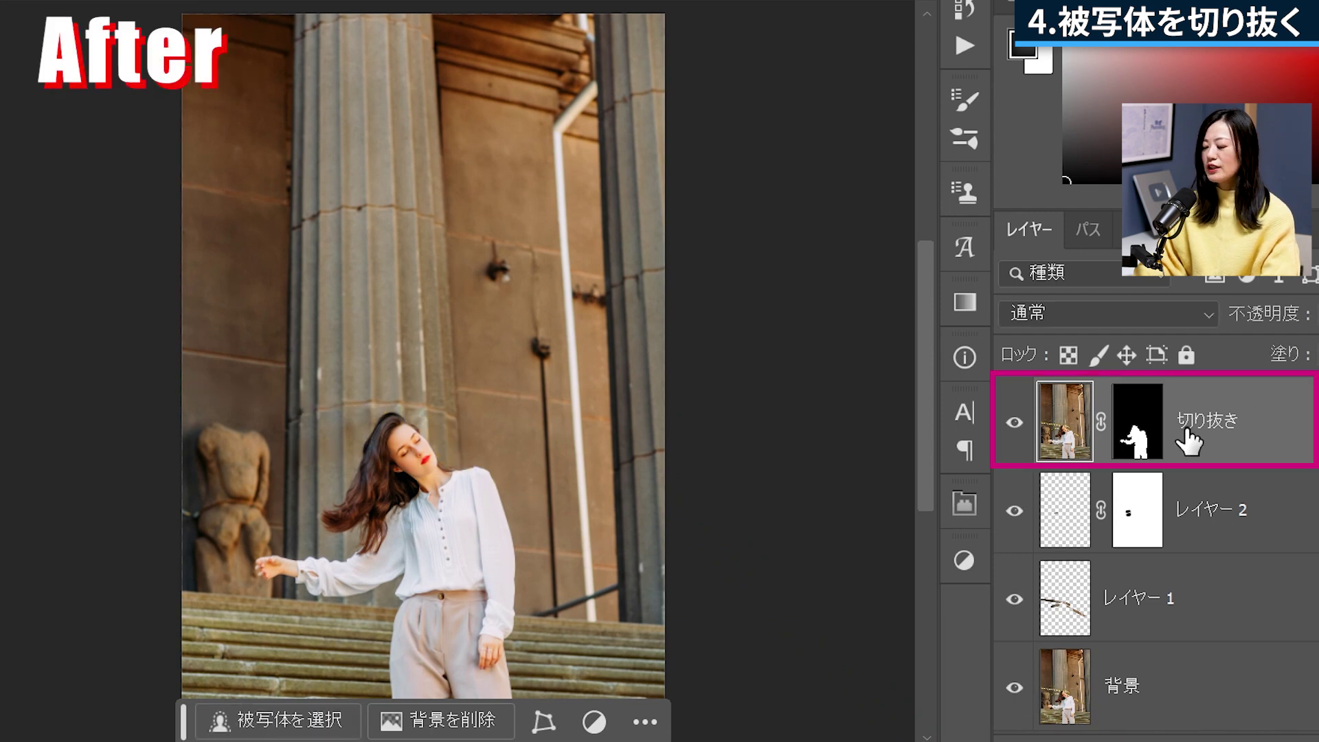